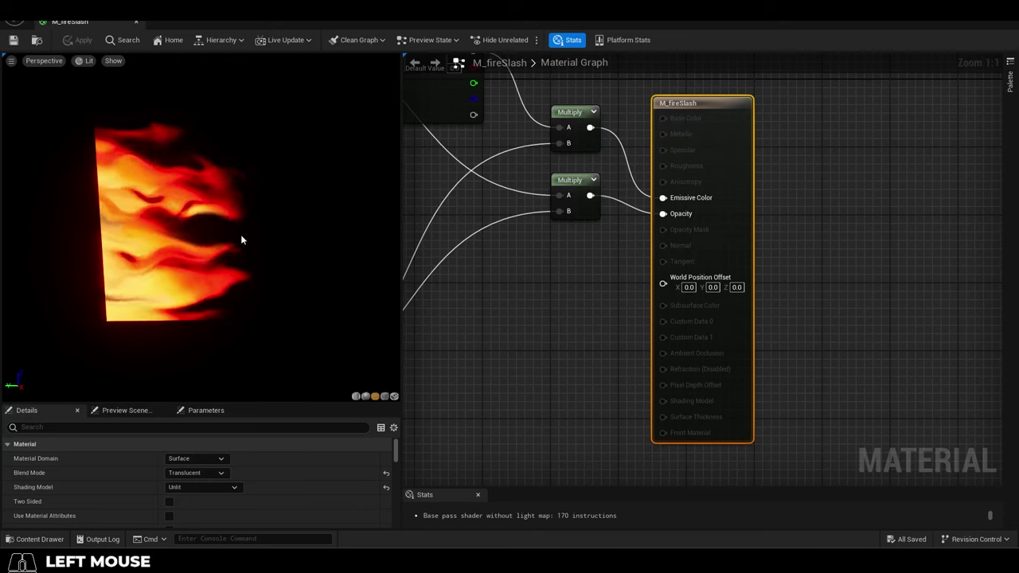
Step: Inspect the fire slash material's preview and view its T_fire and T_fireMask textures
{"action": "left_click_drag", "start_coordinate": [199, 223], "coordinate": [222, 226], "text": "alt"}
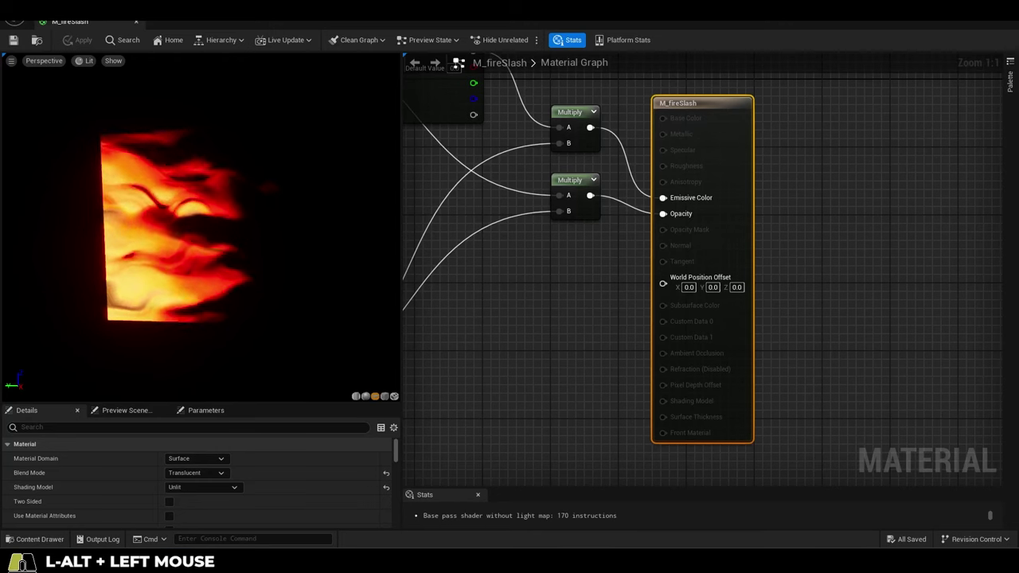
{"action": "right_click_drag", "start_coordinate": [223, 227], "coordinate": [238, 254], "text": "alt"}
{"action": "left_click_drag", "start_coordinate": [238, 254], "coordinate": [262, 250], "text": "alt"}
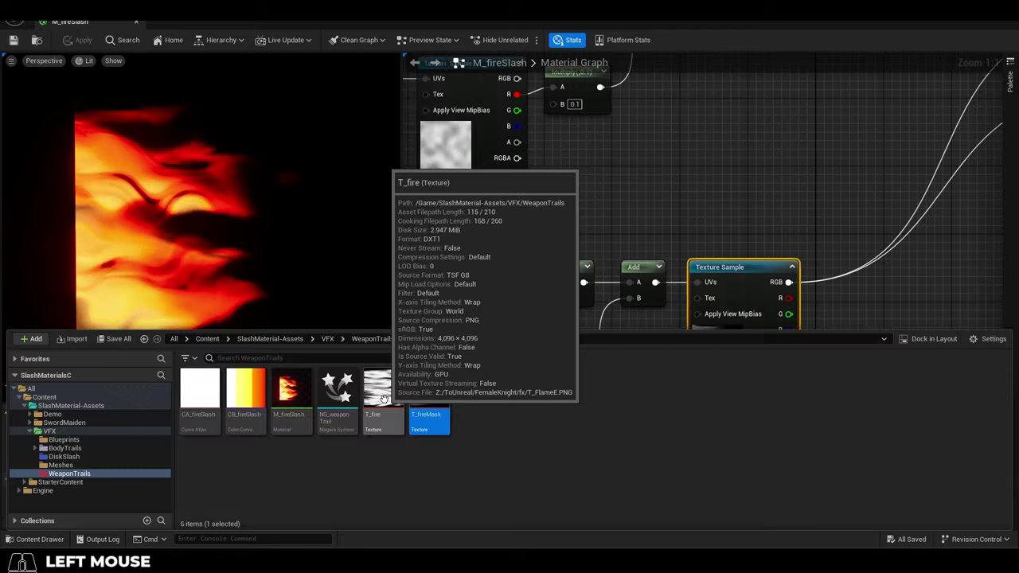
{"action": "double_click", "coordinate": [384, 398]}
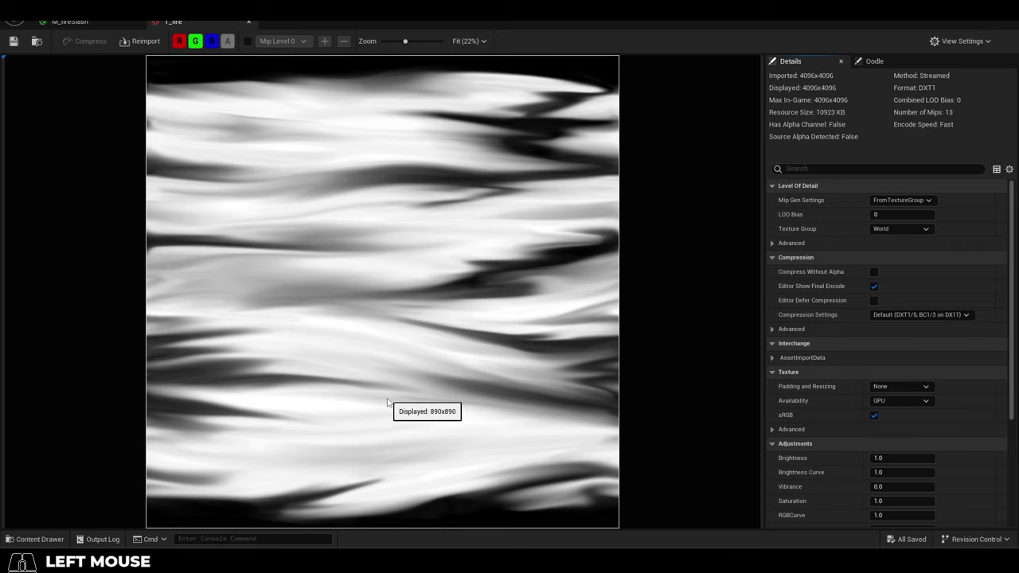
{"action": "key", "text": "ctrl+space"}
{"action": "double_click", "coordinate": [427, 451]}
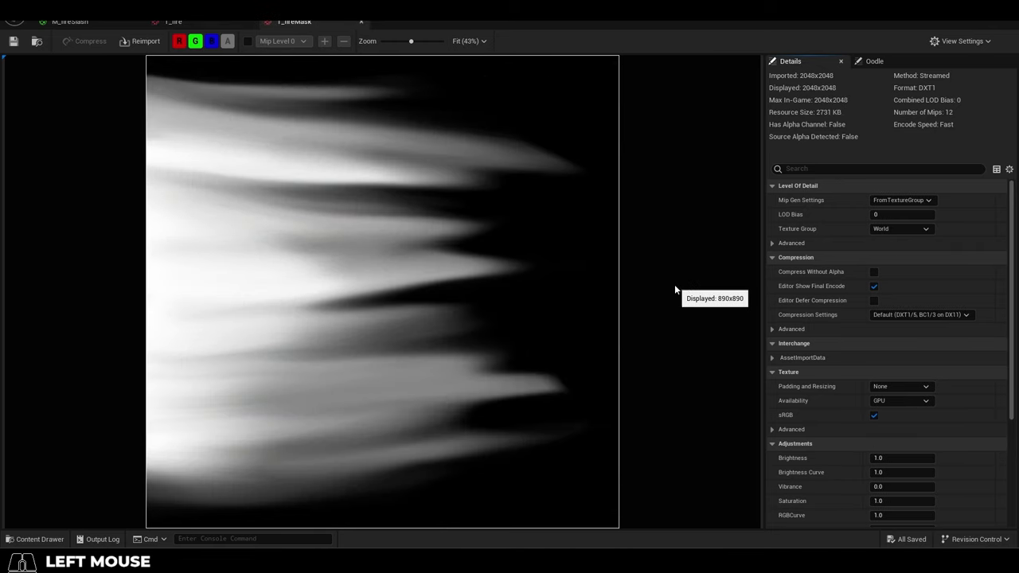
{"action": "left_click", "coordinate": [361, 22]}
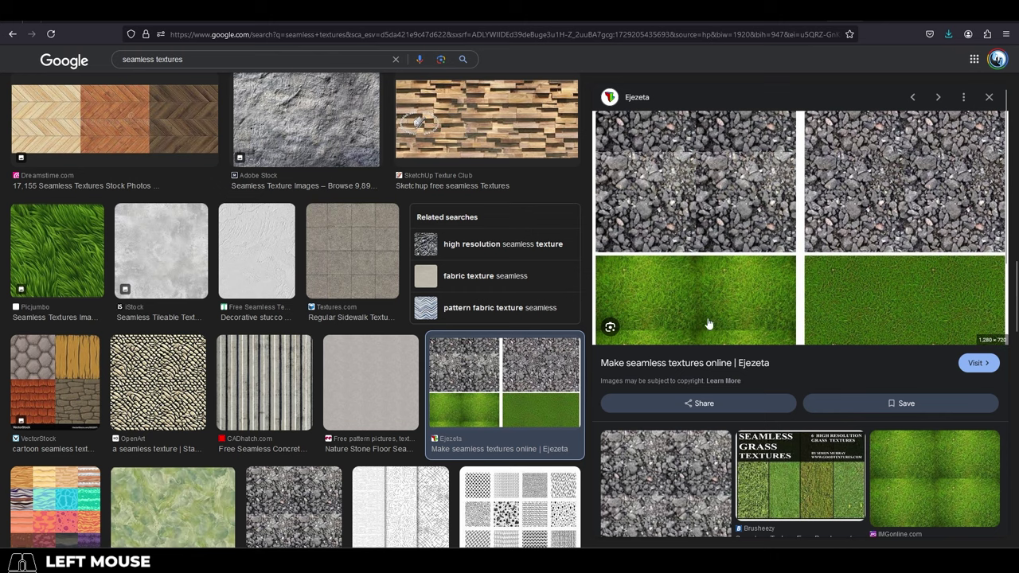
Step: In the browser, look through seamless grass texture examples in the image search results
{"action": "scroll", "coordinate": [708, 323], "scroll_direction": "down", "scroll_amount": 2}
{"action": "left_click", "coordinate": [902, 358]}
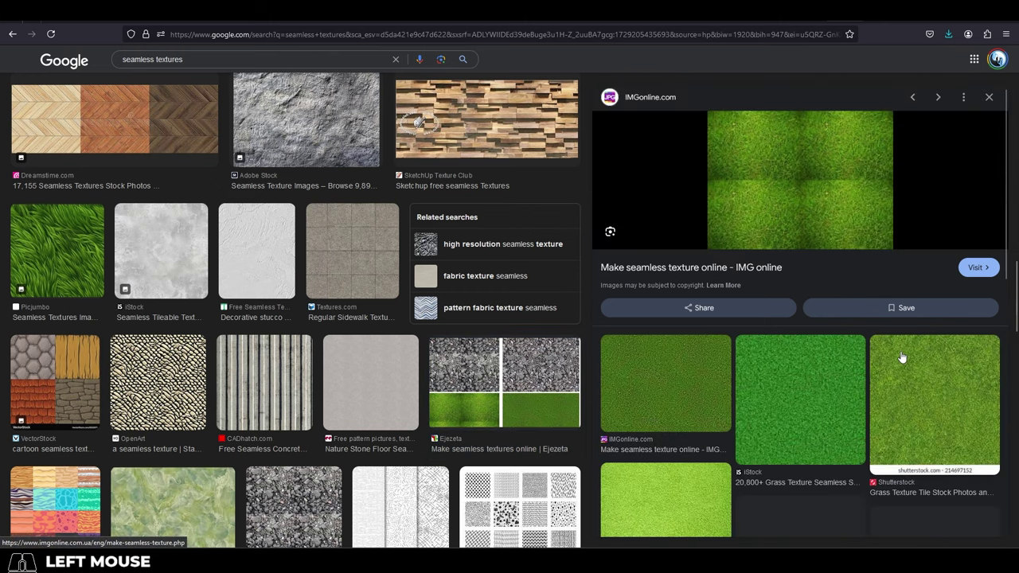
{"action": "scroll", "coordinate": [747, 356], "scroll_direction": "down", "scroll_amount": 3}
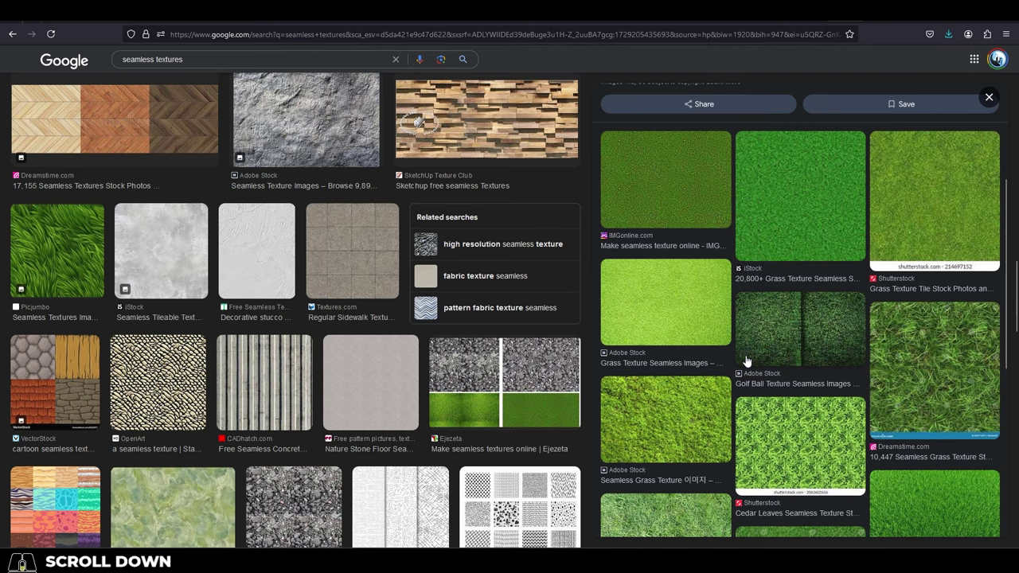
{"action": "left_click", "coordinate": [779, 450]}
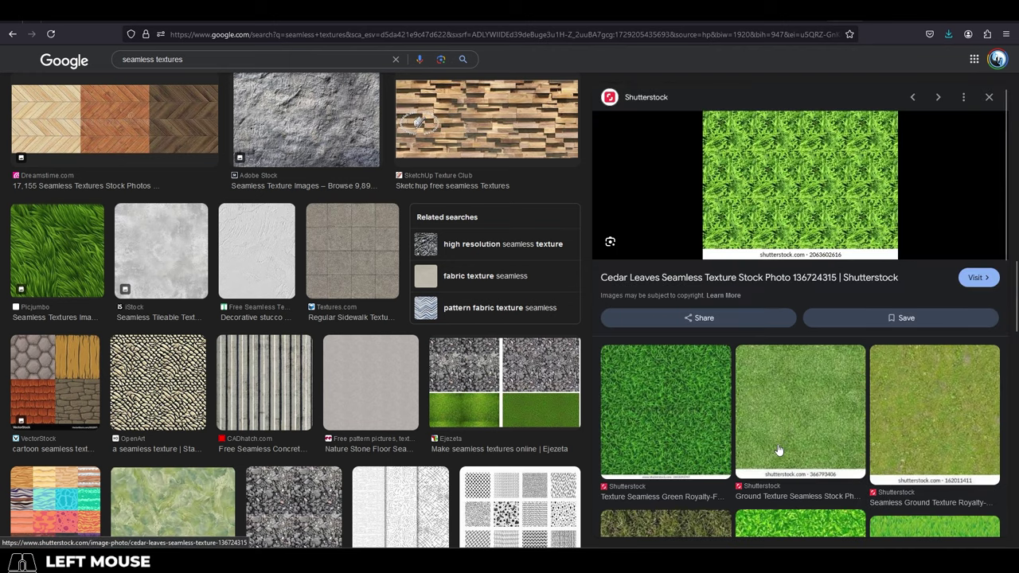
Step: In Blender, add a plane and arrange an Image Editor above a Shader Editor beside the 3D viewport
{"action": "key", "text": "shift+a"}
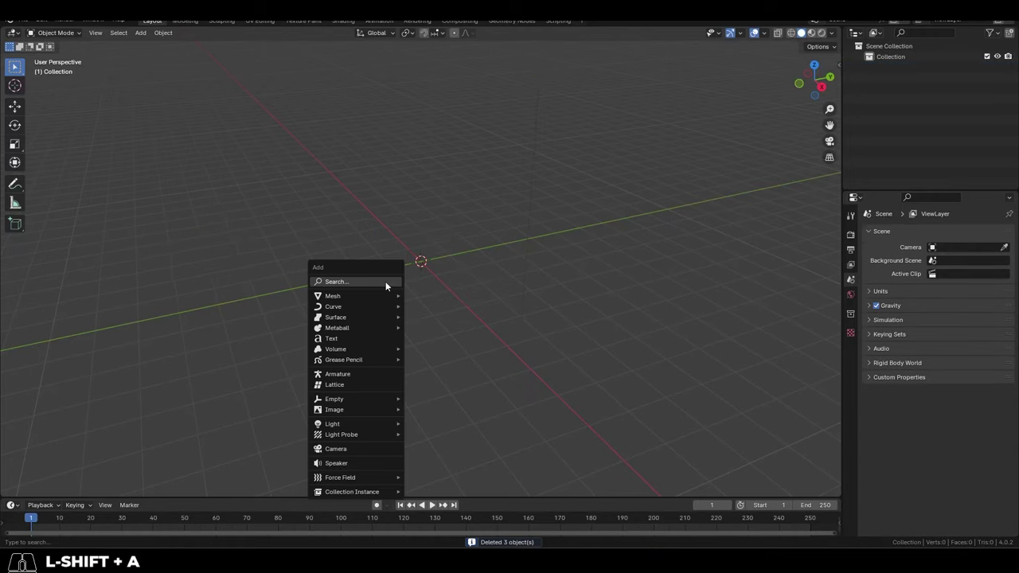
{"action": "left_click", "coordinate": [434, 307]}
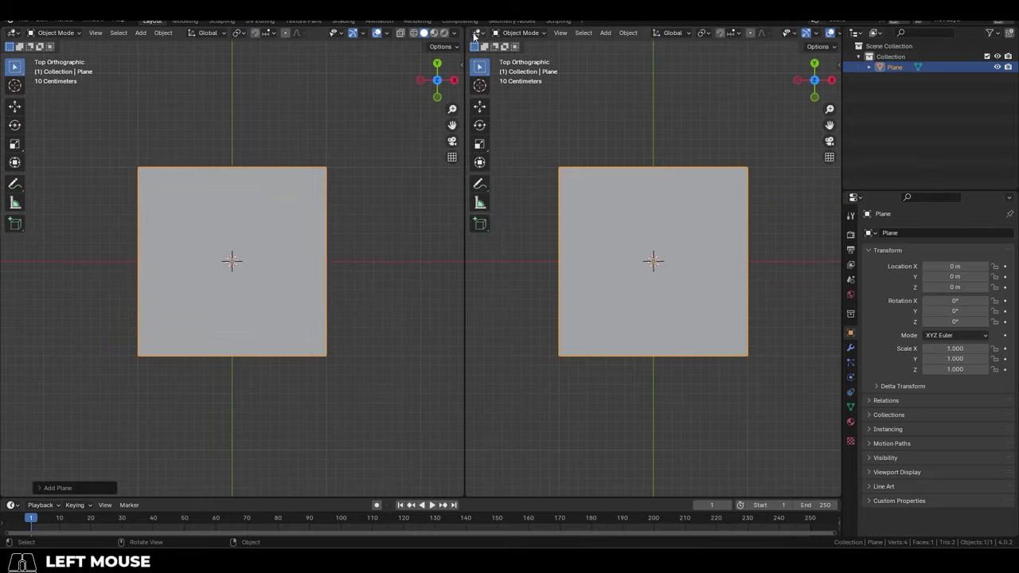
{"action": "left_click", "coordinate": [475, 35]}
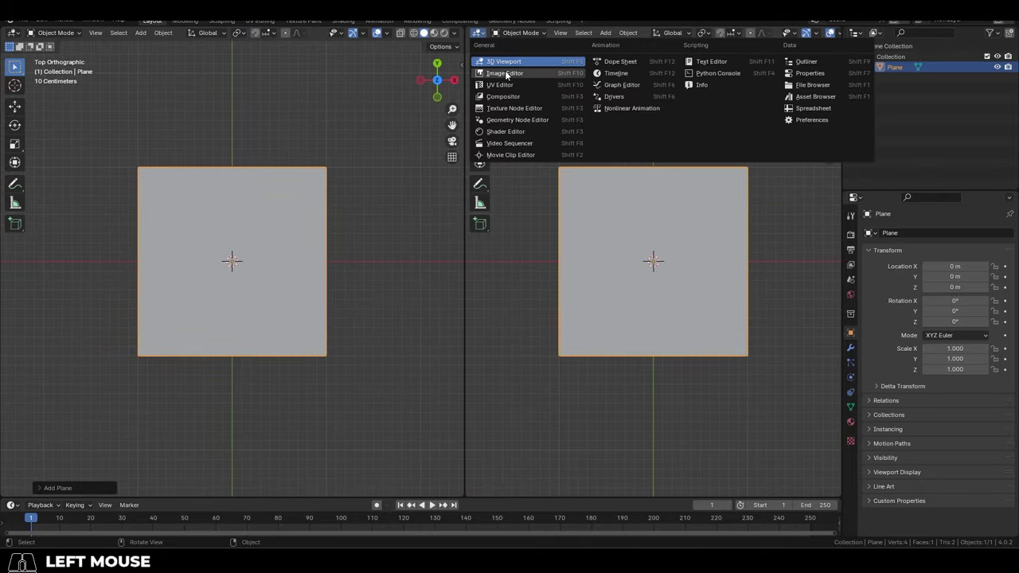
{"action": "left_click", "coordinate": [506, 72]}
{"action": "left_click", "coordinate": [510, 35]}
{"action": "left_click_drag", "start_coordinate": [467, 496], "coordinate": [468, 266]}
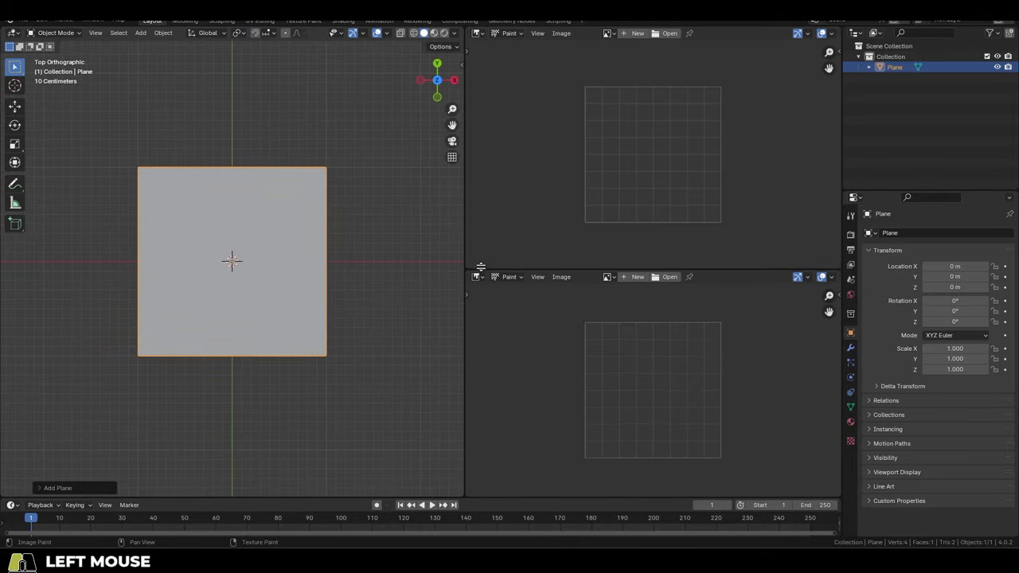
{"action": "left_click", "coordinate": [476, 271]}
{"action": "left_click", "coordinate": [493, 374]}
Step: Create a new blank image named T_flameDesign in the Image Editor
{"action": "left_click", "coordinate": [633, 33]}
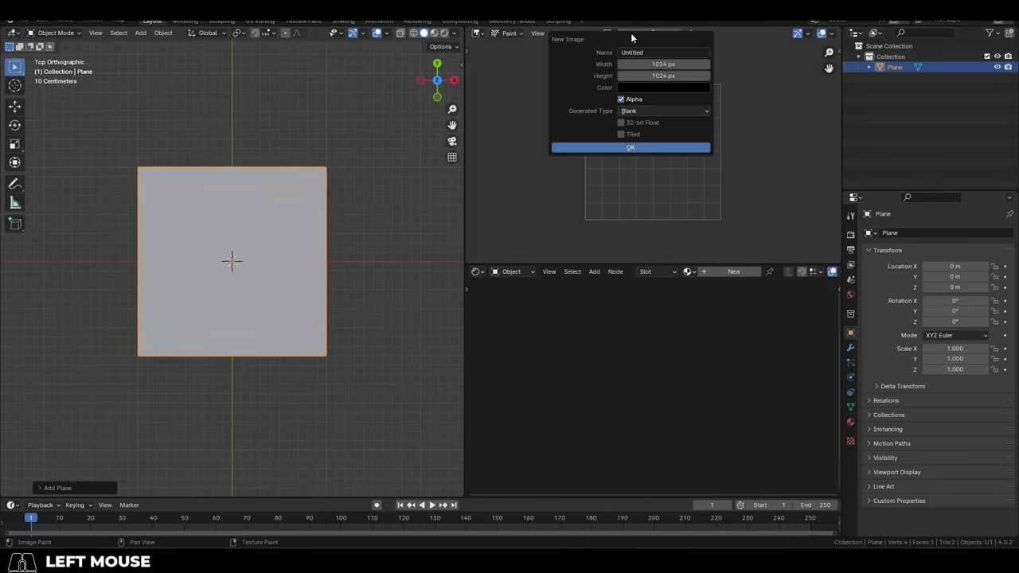
{"action": "left_click", "coordinate": [656, 52]}
{"action": "type", "text": "T_flameDesign"}
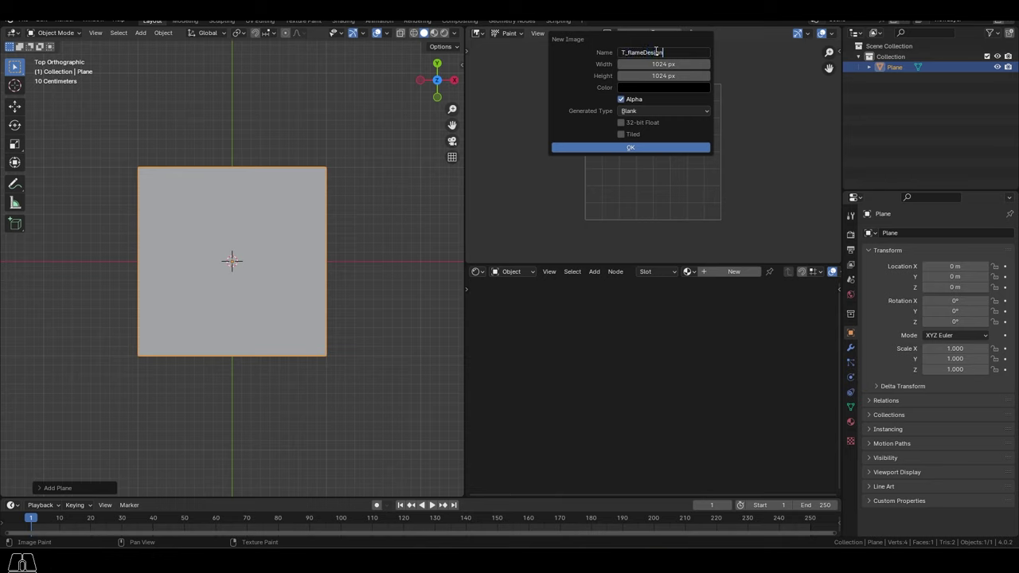
{"action": "left_click", "coordinate": [655, 148]}
Step: Create a material for the plane and connect an Image Texture node using T_flameDesign to its Base Color
{"action": "left_click", "coordinate": [722, 273]}
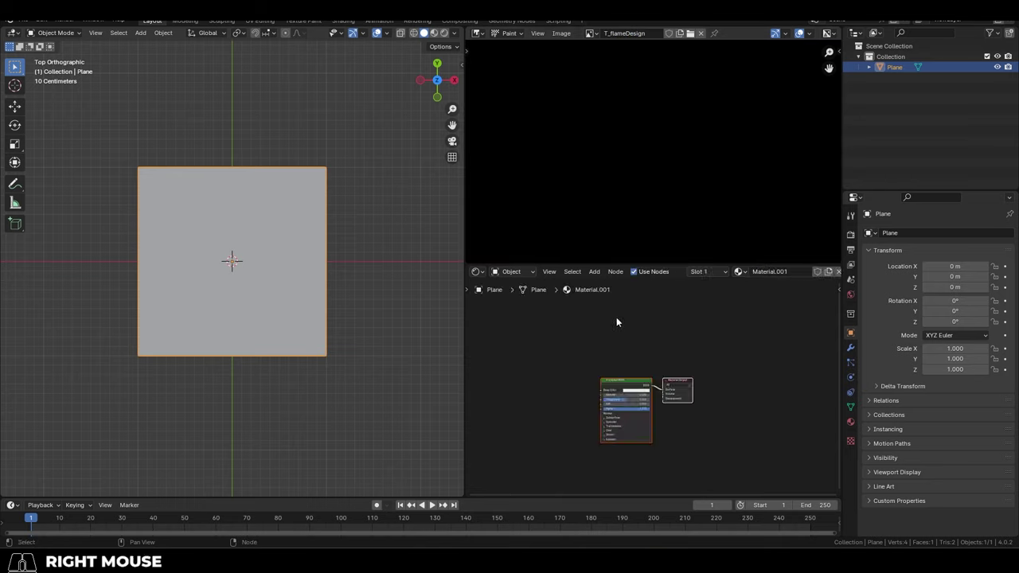
{"action": "left_click", "coordinate": [852, 422]}
{"action": "scroll", "coordinate": [585, 396], "scroll_direction": "up", "scroll_amount": 3}
{"action": "left_click", "coordinate": [570, 346]}
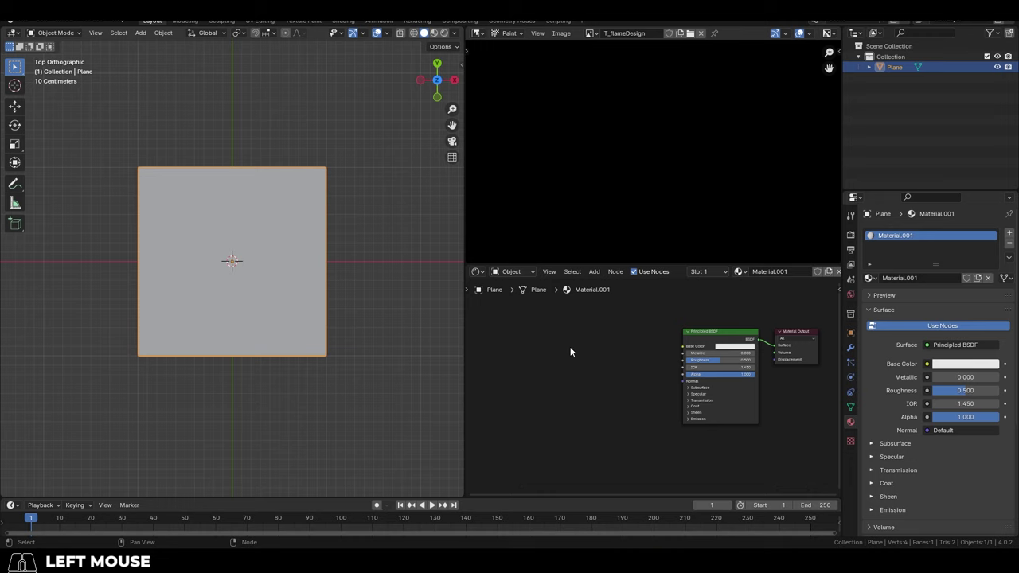
{"action": "key", "text": "shift+a"}
{"action": "type", "text": "im"}
{"action": "key", "text": "Return"}
{"action": "left_click", "coordinate": [574, 364]}
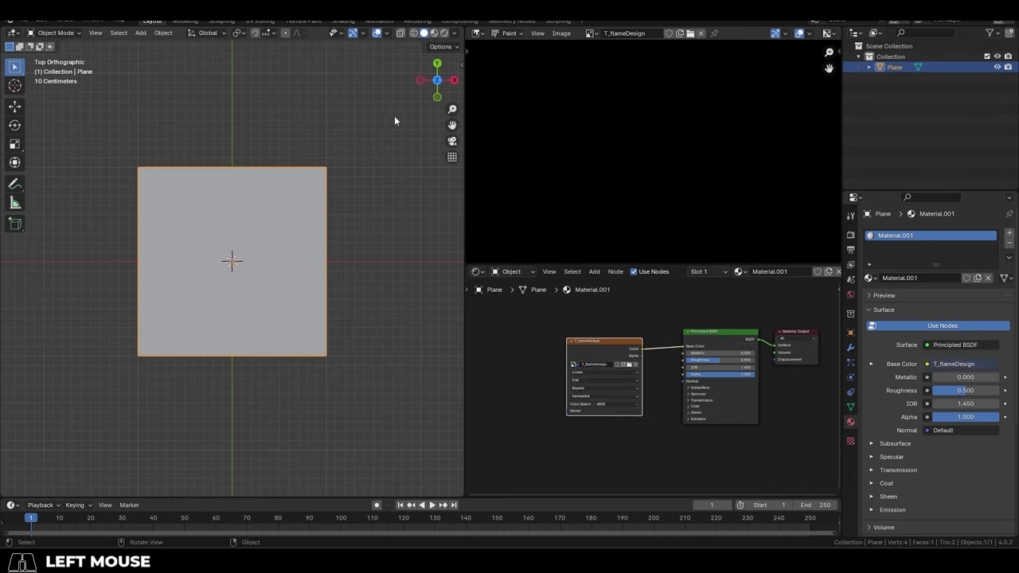
Step: Switch the 3D viewport to Material Preview shading and put the plane in Texture Paint mode
{"action": "left_click", "coordinate": [433, 32]}
{"action": "left_click", "coordinate": [52, 32]}
{"action": "left_click", "coordinate": [49, 105]}
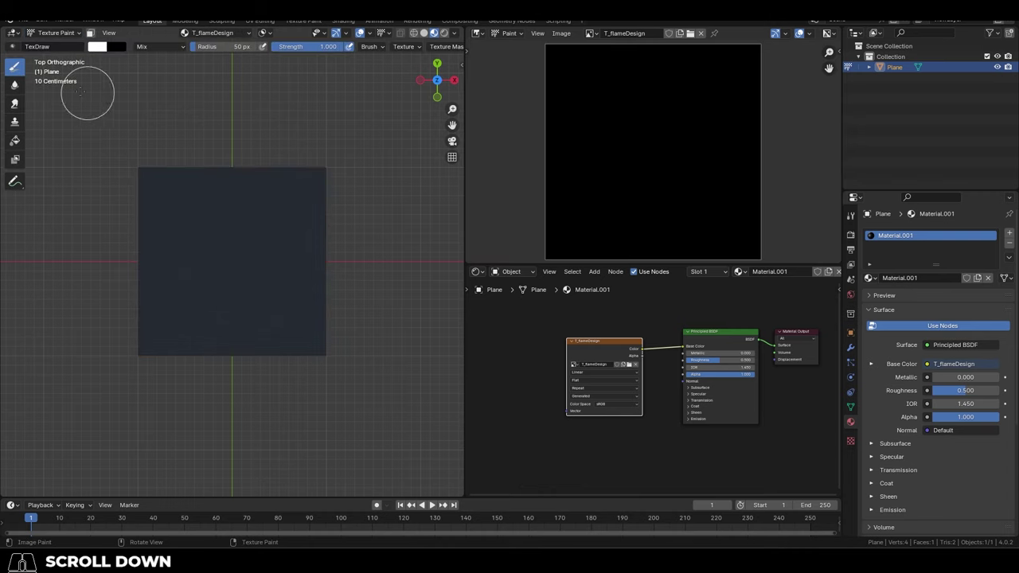
{"action": "left_click", "coordinate": [97, 47]}
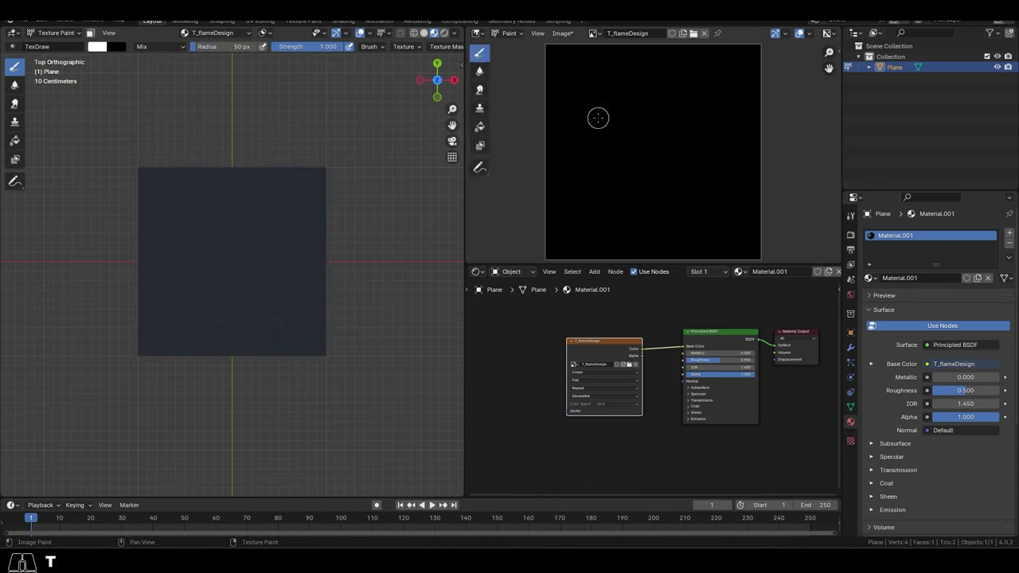
Step: Enable brush tiling on both X and Y, and enlarge the Image Editor
{"action": "key", "text": "n"}
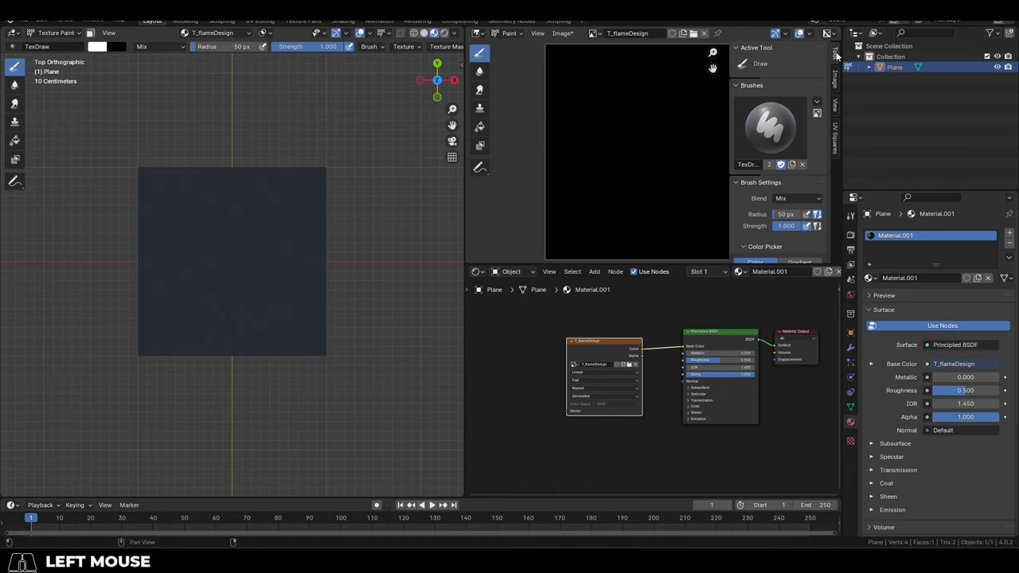
{"action": "scroll", "coordinate": [750, 177], "scroll_direction": "down", "scroll_amount": 7}
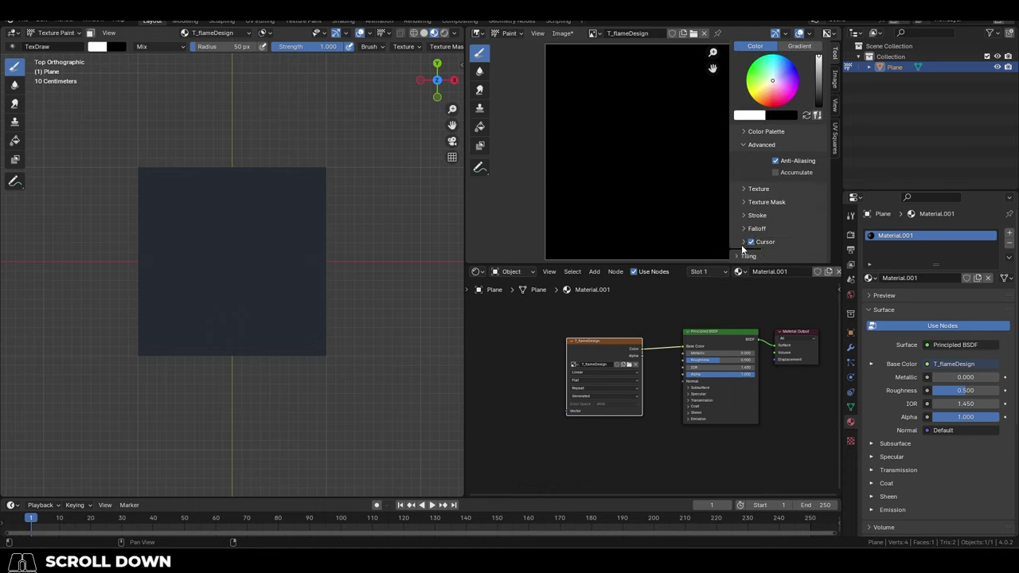
{"action": "scroll", "coordinate": [755, 219], "scroll_direction": "down", "scroll_amount": 1}
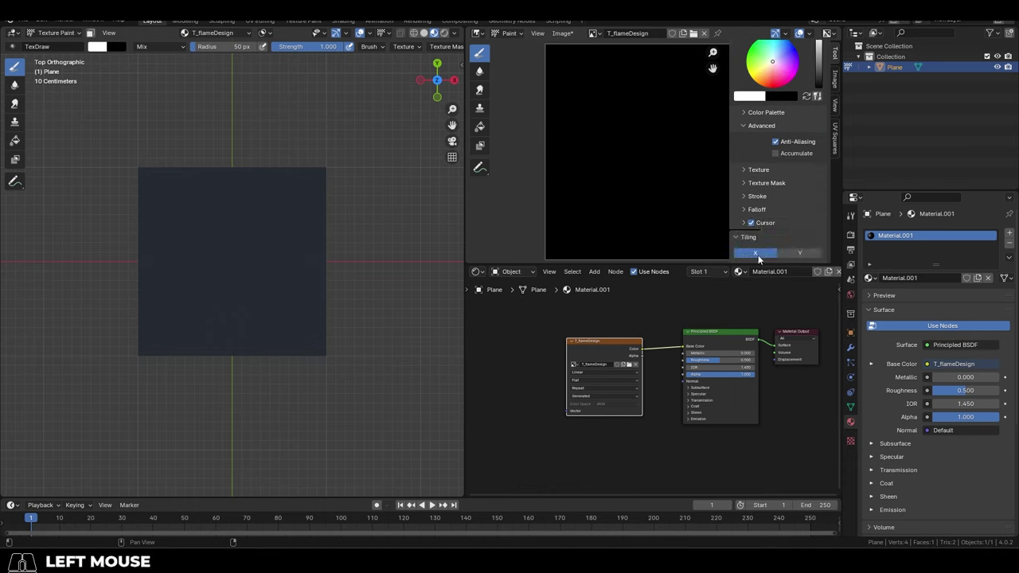
{"action": "left_click", "coordinate": [800, 253]}
{"action": "key", "text": "n"}
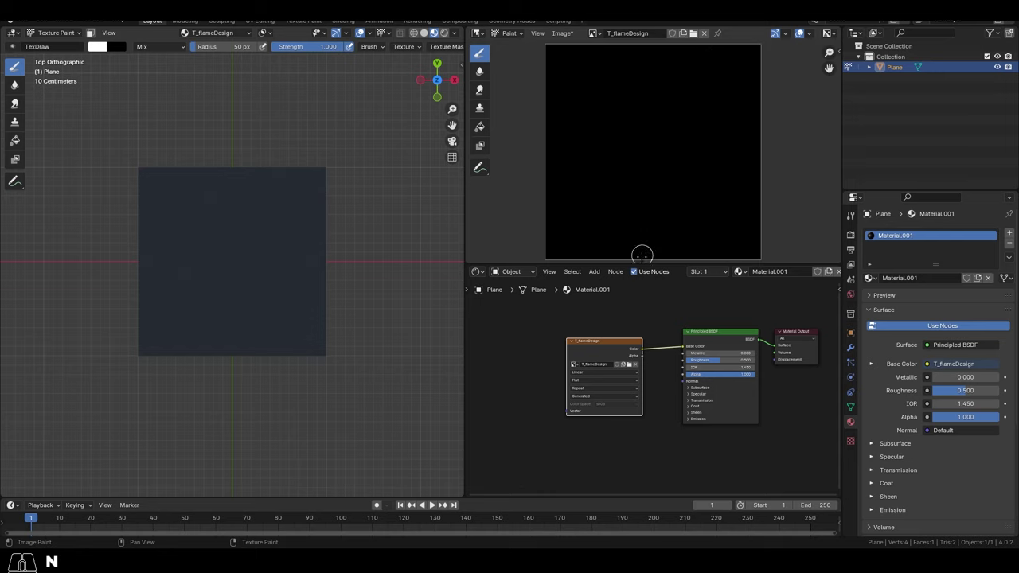
{"action": "left_click_drag", "start_coordinate": [642, 264], "coordinate": [641, 327]}
{"action": "scroll", "coordinate": [564, 178], "scroll_direction": "up", "scroll_amount": 1}
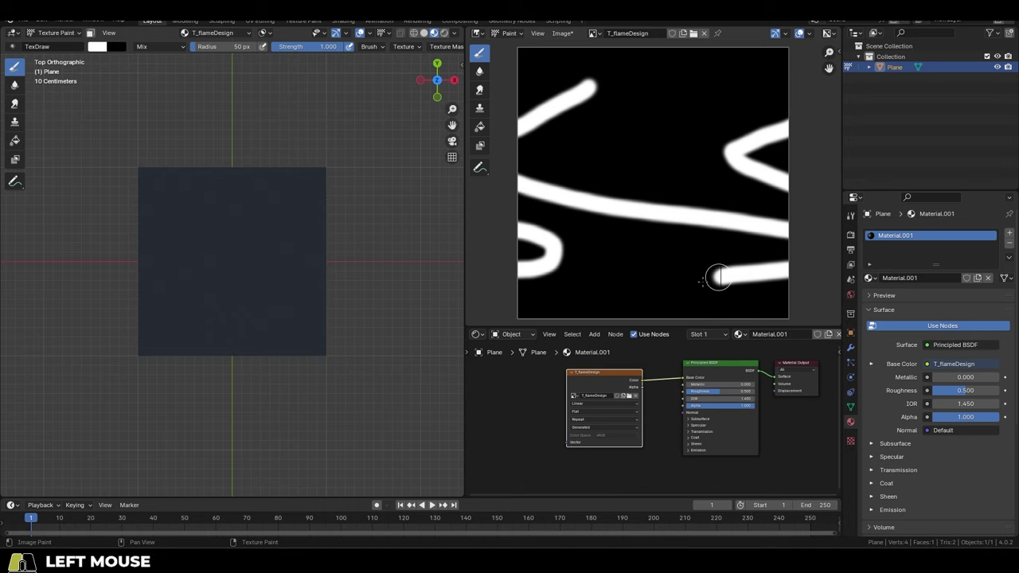
Step: Paint broad white wavy bands across the T_flameDesign image with the Draw brush at a 146 px radius
{"action": "left_click_drag", "start_coordinate": [703, 282], "coordinate": [605, 172]}
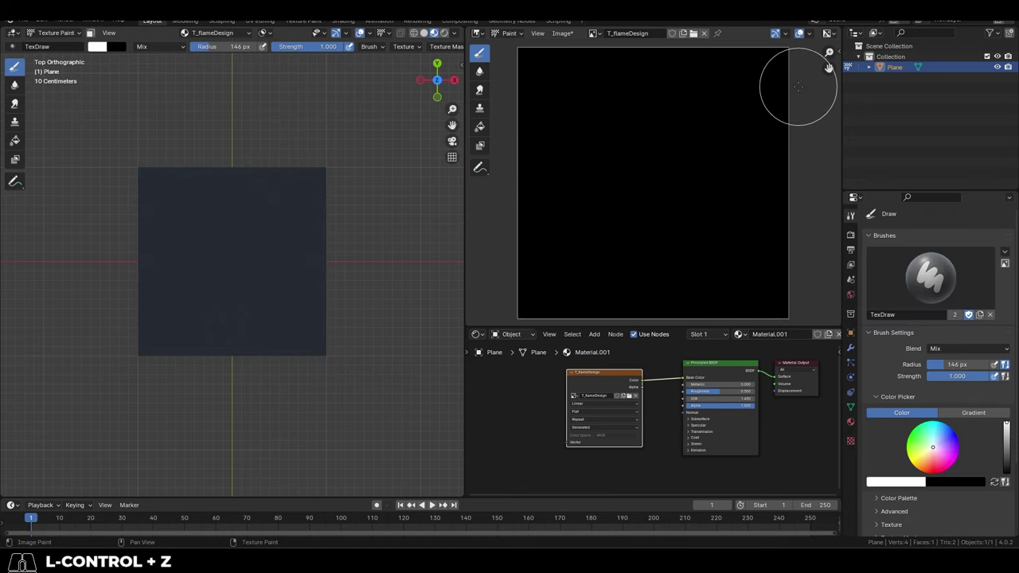
{"action": "left_click_drag", "start_coordinate": [798, 86], "coordinate": [491, 158]}
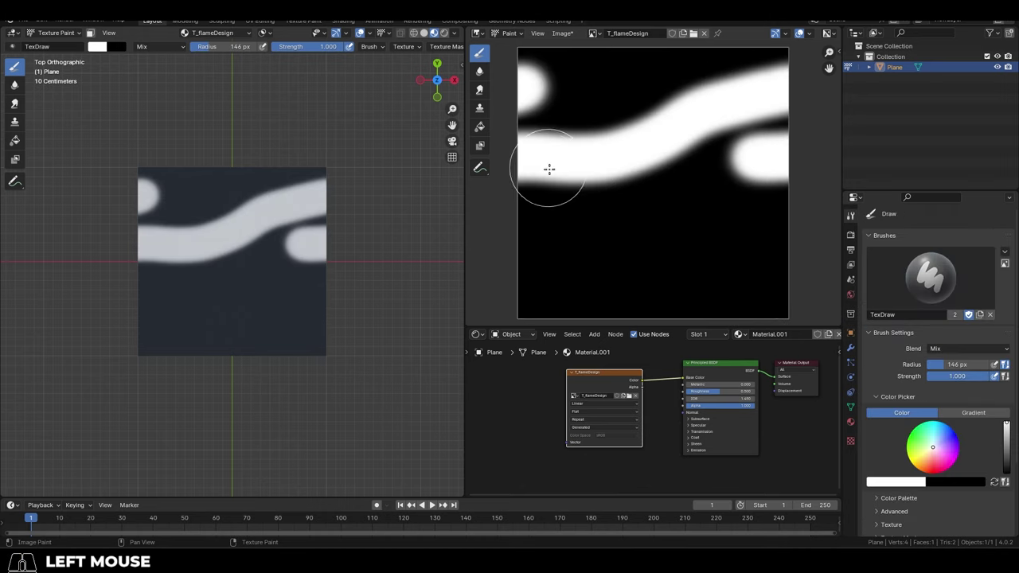
{"action": "left_click_drag", "start_coordinate": [523, 232], "coordinate": [866, 261]}
{"action": "left_click_drag", "start_coordinate": [679, 191], "coordinate": [776, 187]}
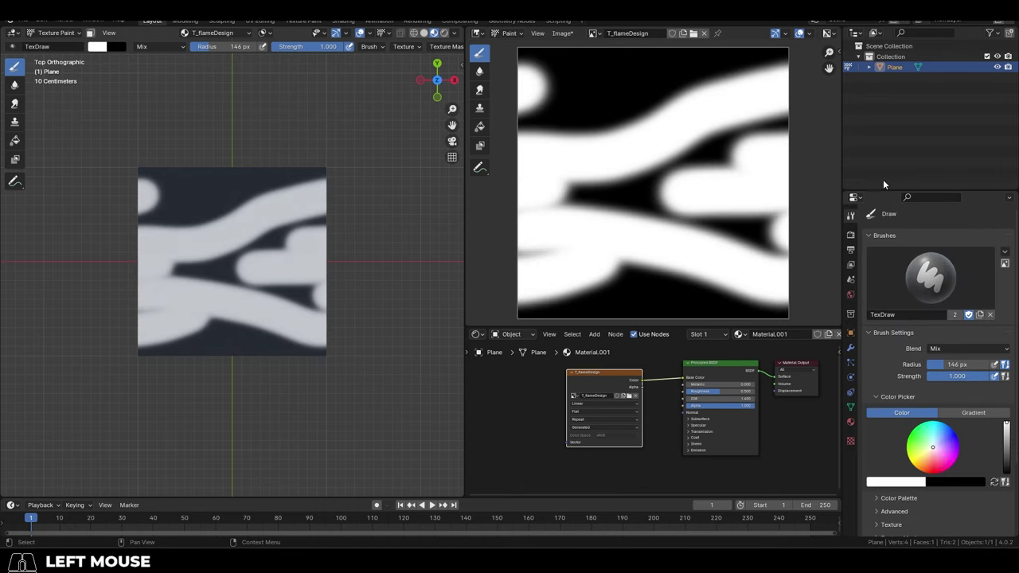
{"action": "left_click_drag", "start_coordinate": [645, 83], "coordinate": [534, 91]}
Step: Smear the white bands into flowing horizontal flame shapes with the Smear tool and open the image's file commands
{"action": "left_click", "coordinate": [481, 91]}
{"action": "key", "text": "ctrl+z"}
{"action": "left_click_drag", "start_coordinate": [821, 270], "coordinate": [732, 148]}
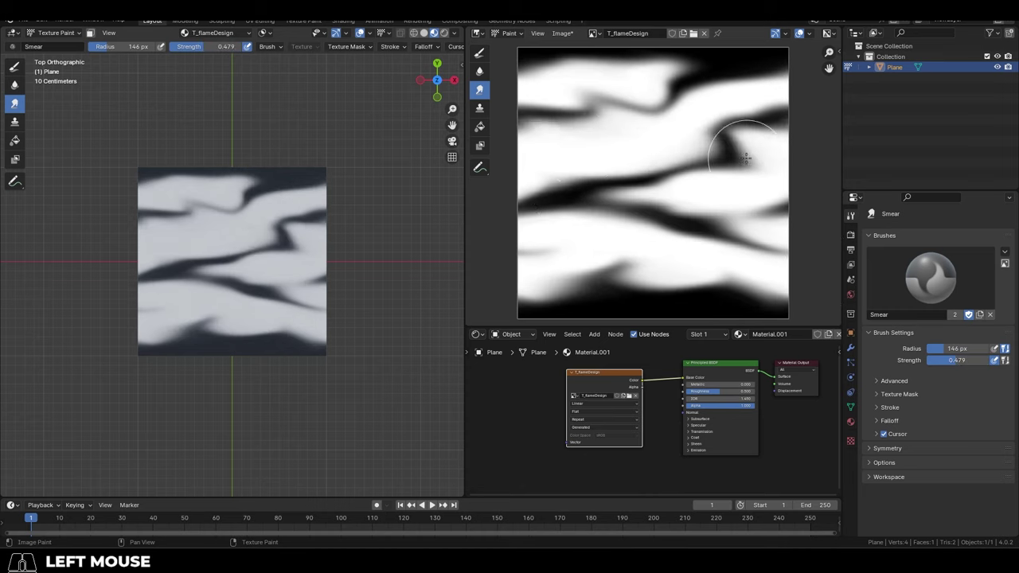
{"action": "left_click_drag", "start_coordinate": [653, 143], "coordinate": [764, 164]}
{"action": "left_click_drag", "start_coordinate": [597, 188], "coordinate": [685, 181]}
{"action": "left_click_drag", "start_coordinate": [521, 62], "coordinate": [780, 86]}
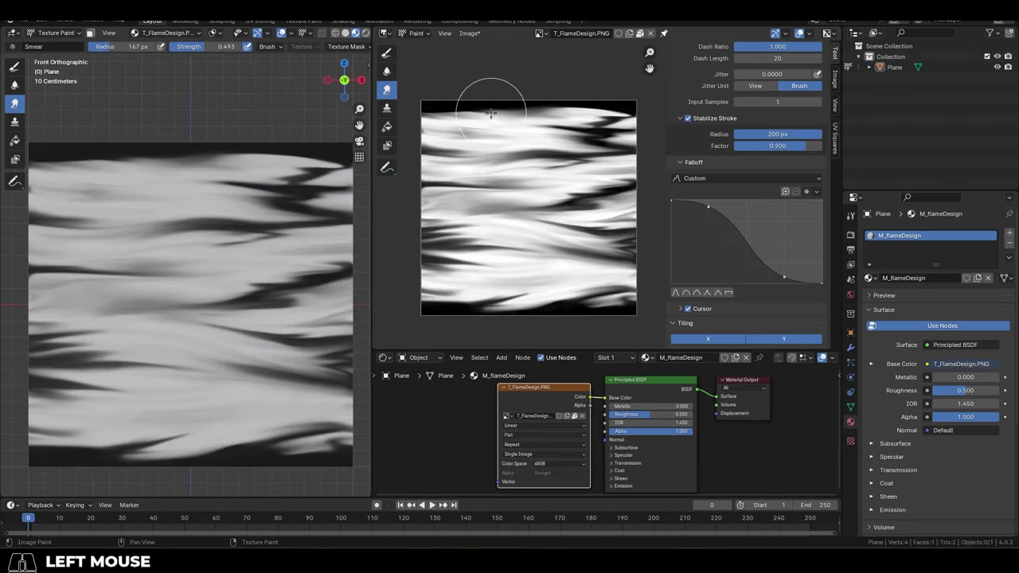
{"action": "left_click", "coordinate": [468, 33]}
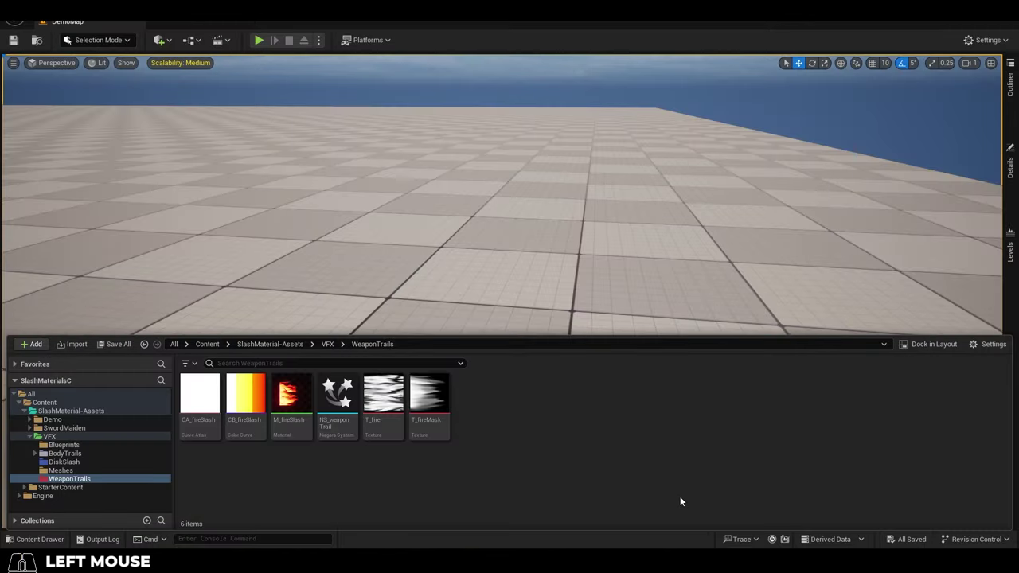
Step: In Unreal Engine, create the M_fireDesign material in the WeaponTrails Demo folder and place T_fire and T_fireMask texture samples in its graph
{"action": "double_click", "coordinate": [429, 400]}
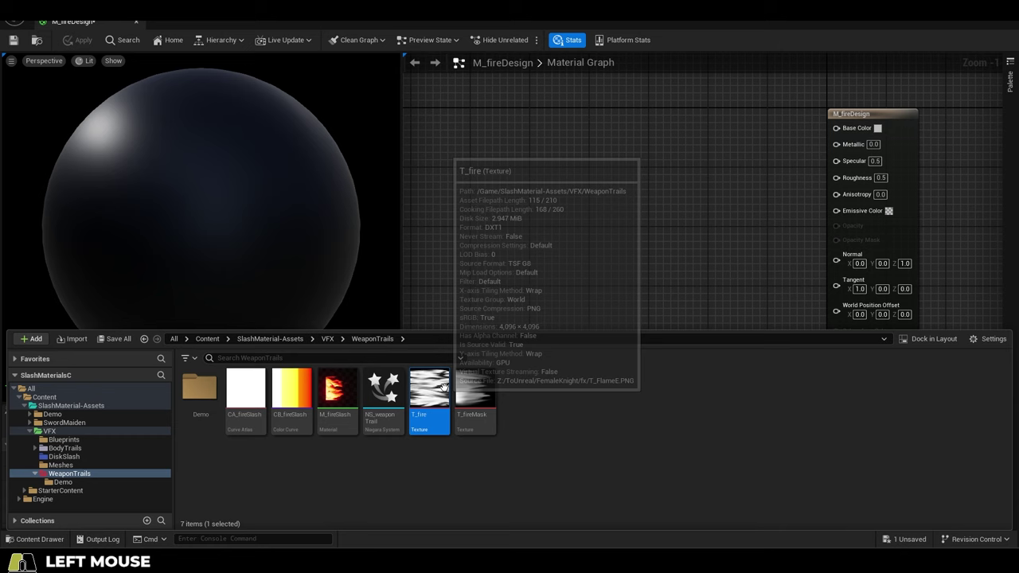
{"action": "left_click", "coordinate": [473, 393], "text": "ctrl"}
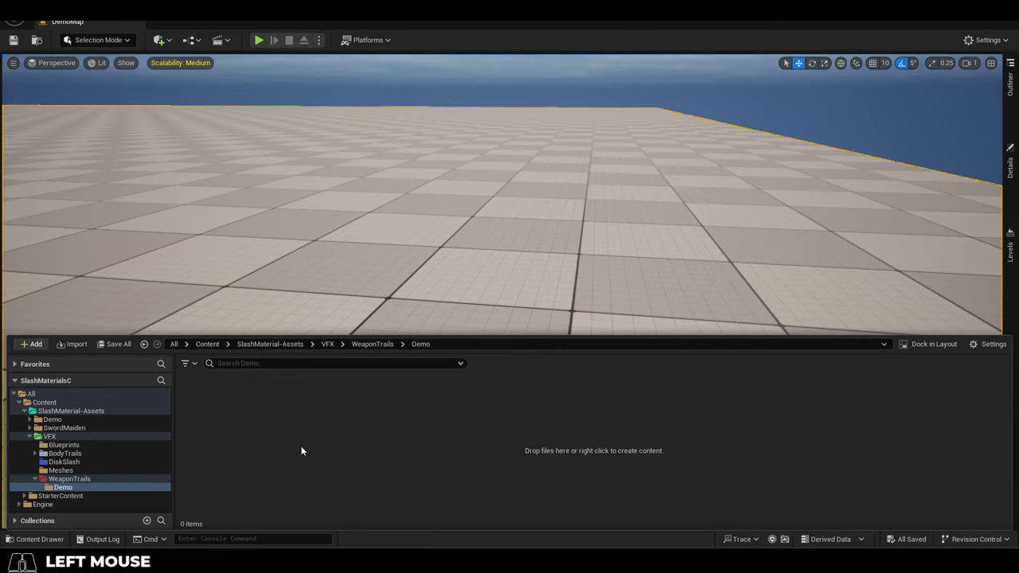
{"action": "right_click", "coordinate": [300, 446]}
{"action": "left_click", "coordinate": [362, 165]}
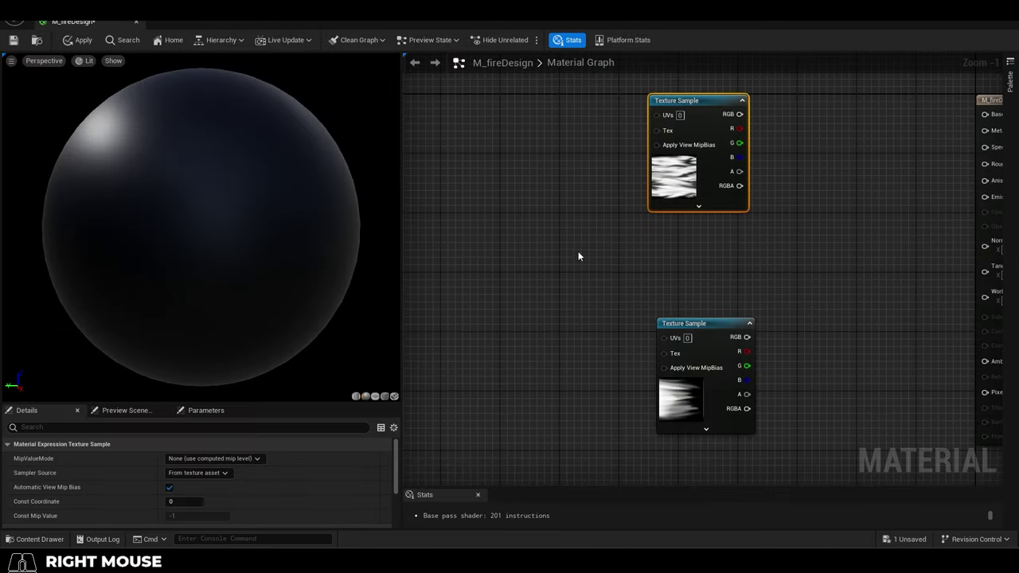
Step: Add a third texture sample to the graph and assign the LowResBlurredNoise texture to it
{"action": "left_click", "coordinate": [536, 242]}
{"action": "left_click", "coordinate": [531, 245]}
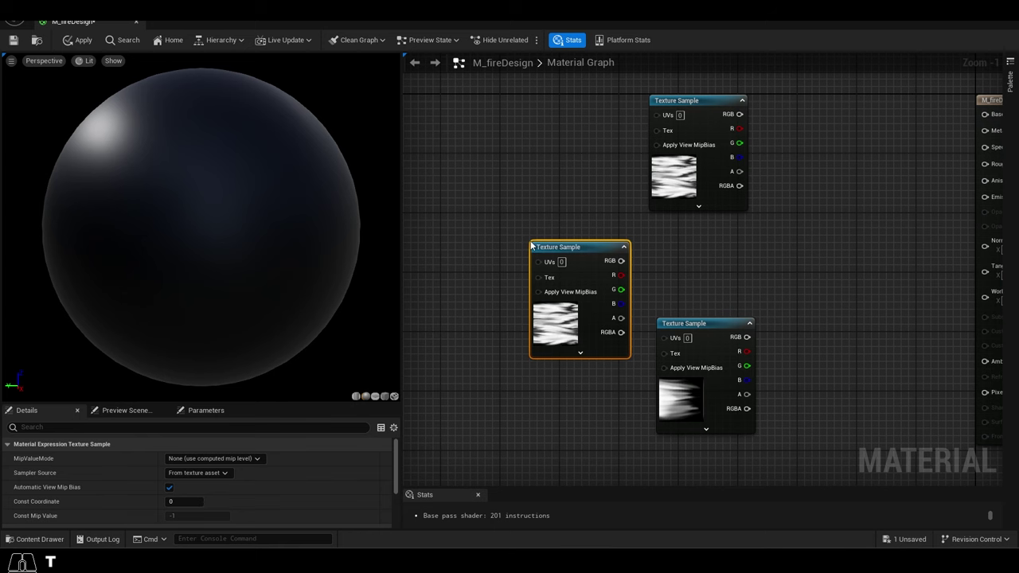
{"action": "left_click", "coordinate": [235, 503]}
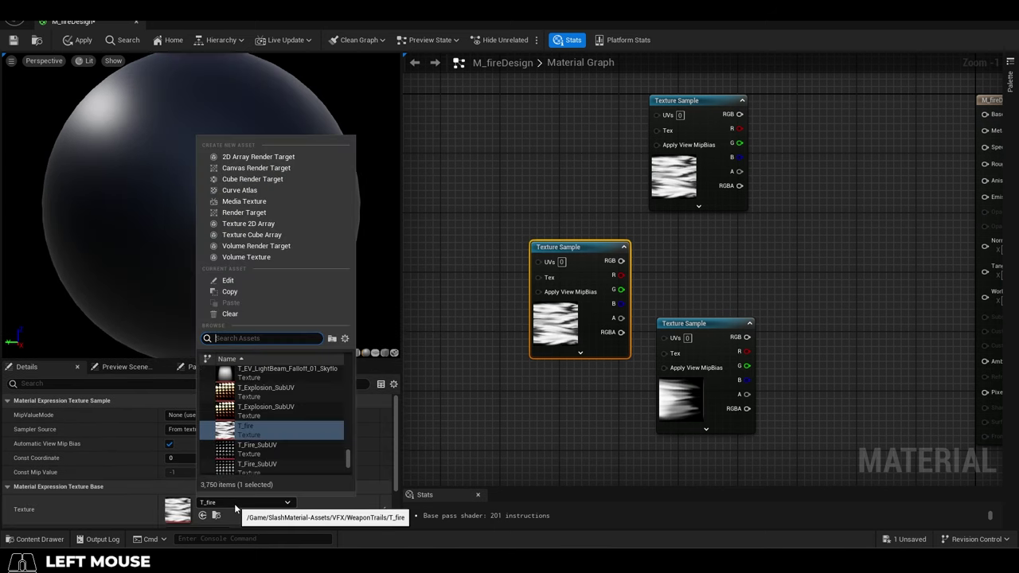
{"action": "type", "text": "lowresblu"}
{"action": "left_click", "coordinate": [277, 379]}
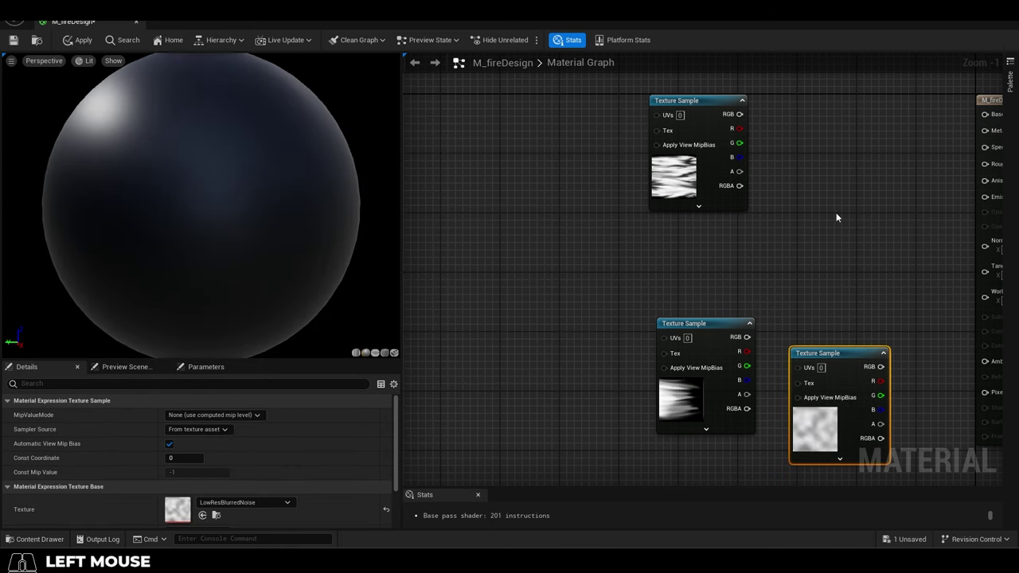
Step: Set the M_fireDesign material's Blend Mode to Translucent and its Shading Model to Unlit
{"action": "right_click_drag", "start_coordinate": [836, 213], "coordinate": [731, 199]}
{"action": "left_click", "coordinate": [883, 92]}
{"action": "scroll", "coordinate": [258, 437], "scroll_direction": "up", "scroll_amount": 1}
{"action": "left_click", "coordinate": [196, 429]}
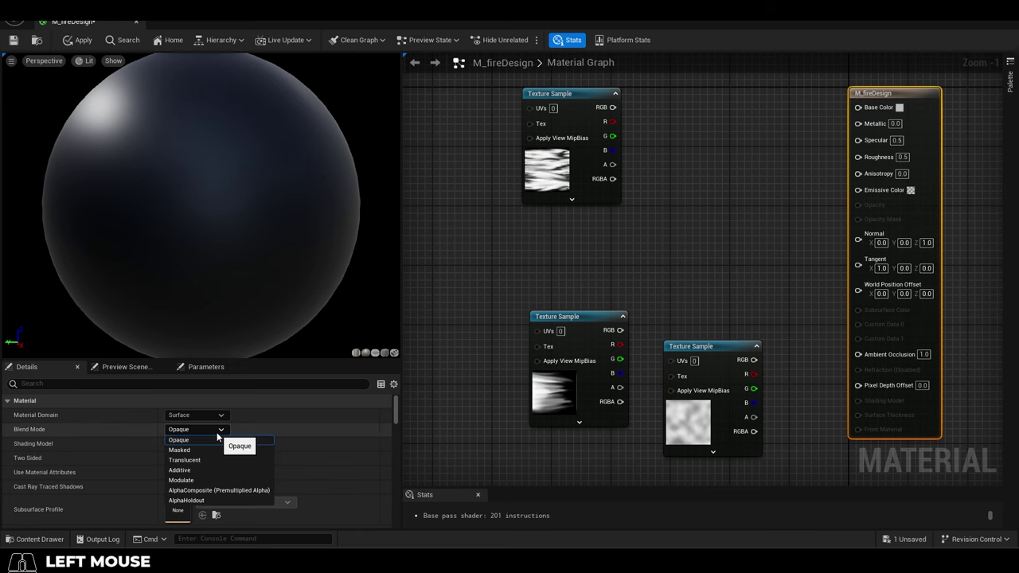
{"action": "left_click", "coordinate": [211, 457]}
{"action": "left_click", "coordinate": [202, 443]}
{"action": "left_click", "coordinate": [193, 311]}
Step: Add a TextureCoordinate node ahead of the fire texture sample, with space between them for further nodes
{"action": "mouse_move", "coordinate": [582, 263]}
{"action": "right_mouse_down"}
{"action": "mouse_move", "coordinate": [666, 279]}
{"action": "mouse_move", "coordinate": [885, 276]}
{"action": "right_mouse_up"}
{"action": "scroll", "coordinate": [884, 276], "scroll_direction": "down", "scroll_amount": 2}
{"action": "right_click_drag", "start_coordinate": [822, 271], "coordinate": [648, 269]}
{"action": "right_click", "coordinate": [498, 204]}
{"action": "type", "text": "texturecoo"}
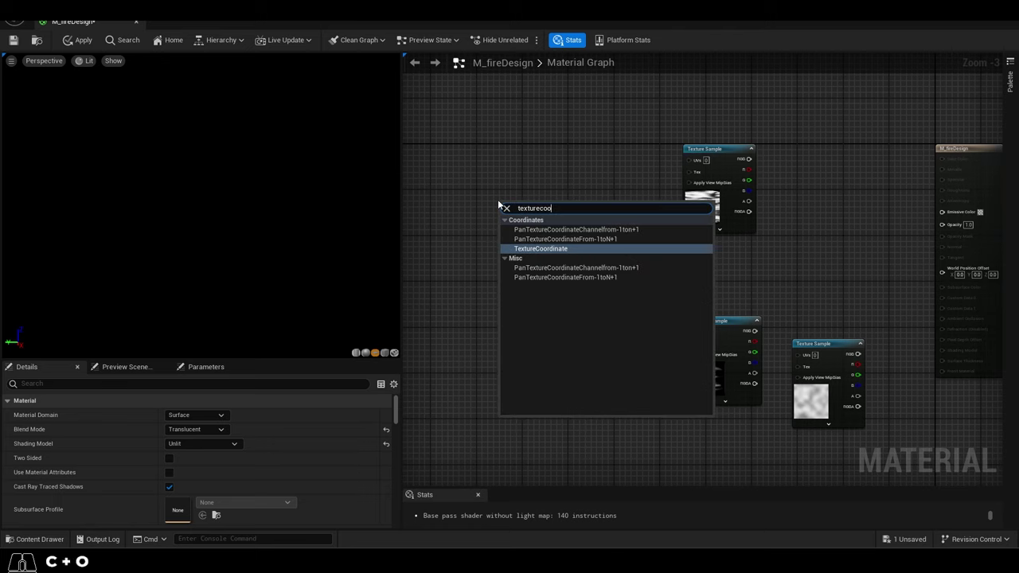
{"action": "key", "text": "Return"}
{"action": "left_click_drag", "start_coordinate": [501, 204], "coordinate": [485, 155]}
Step: Add scalar parameters flameX with default value 1.0 and flameY with default value 0.4 below the texture coordinate node
{"action": "left_click", "coordinate": [486, 255]}
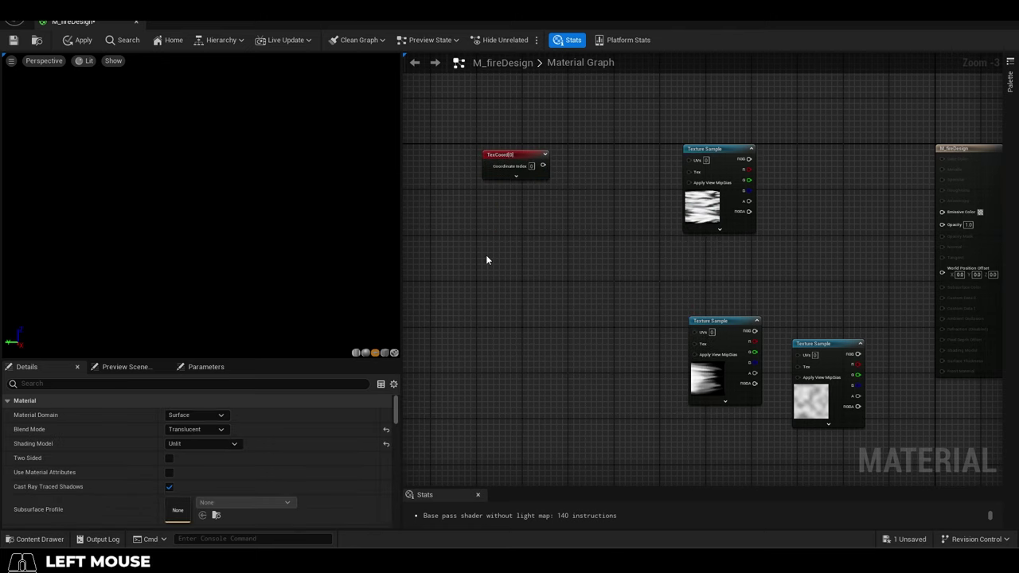
{"action": "key", "text": "s"}
{"action": "left_click", "coordinate": [485, 255]}
{"action": "type", "text": "flameY"}
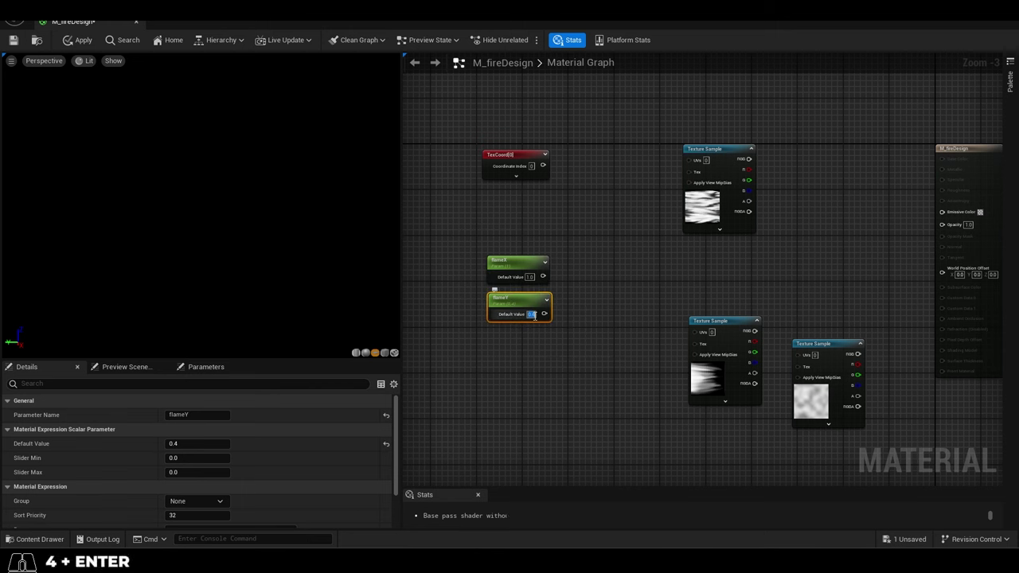
Step: Add Append, Multiply and Add nodes to chain the flame parameters and texture coordinates into the fire texture sample's UVs
{"action": "right_click", "coordinate": [570, 243]}
{"action": "left_click", "coordinate": [611, 273]}
{"action": "left_click", "coordinate": [621, 271]}
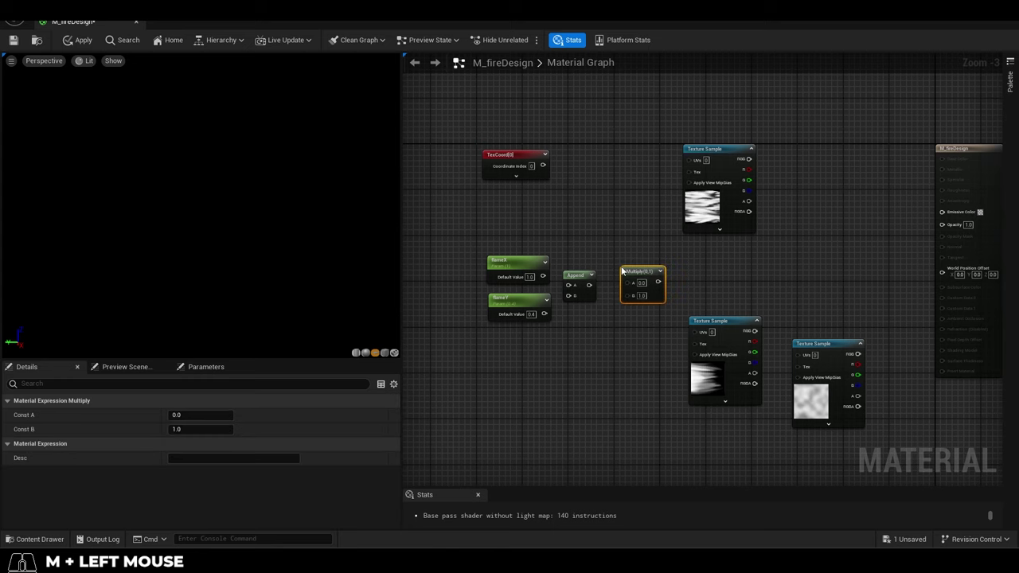
{"action": "left_click_drag", "start_coordinate": [630, 271], "coordinate": [618, 254]}
{"action": "left_click", "coordinate": [624, 219]}
{"action": "left_click", "coordinate": [625, 224]}
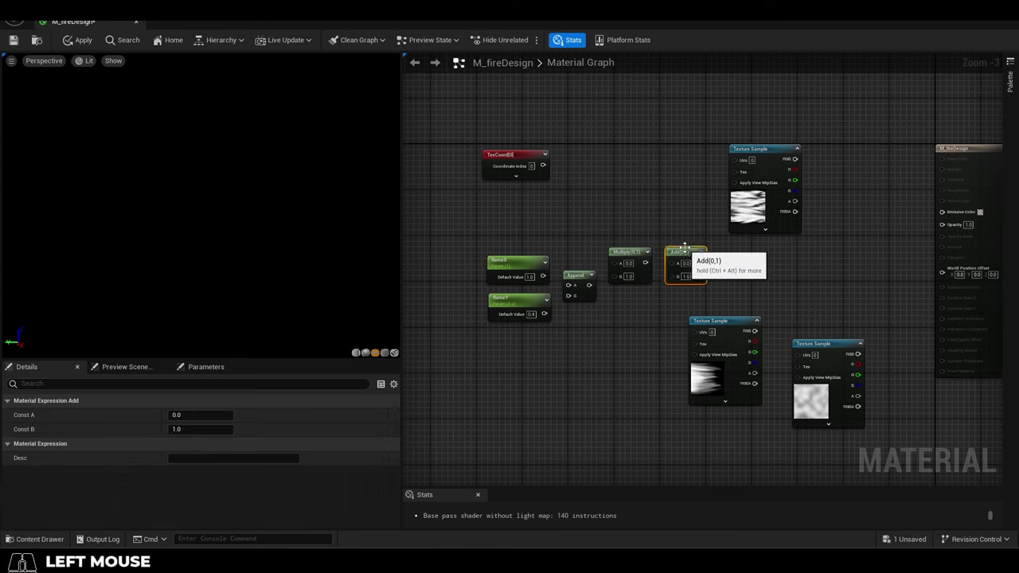
{"action": "left_click", "coordinate": [631, 223]}
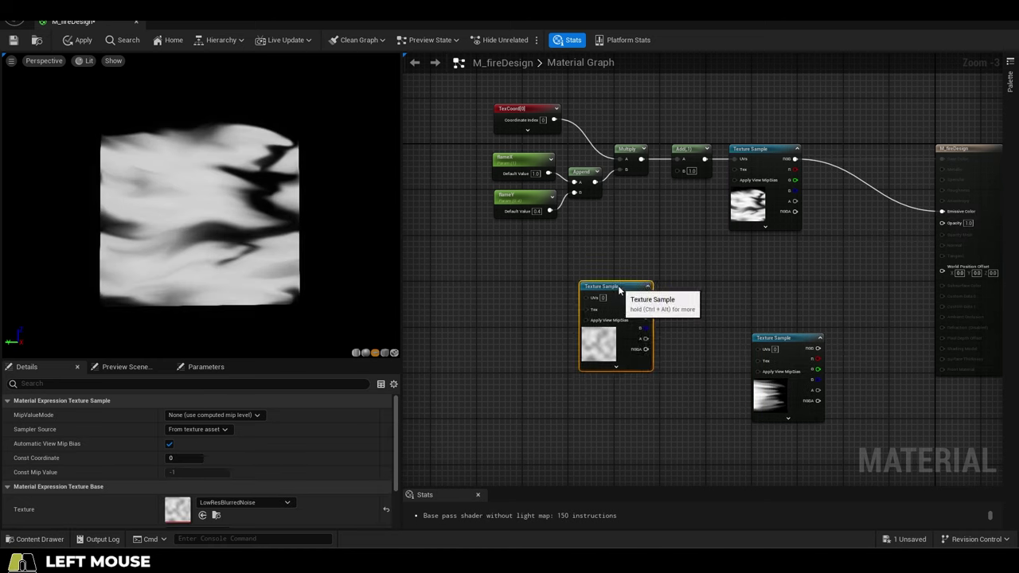
Step: Add a Panner node beside the noise texture sample and set its X speed to -1
{"action": "left_click", "coordinate": [473, 295]}
{"action": "left_click", "coordinate": [484, 268]}
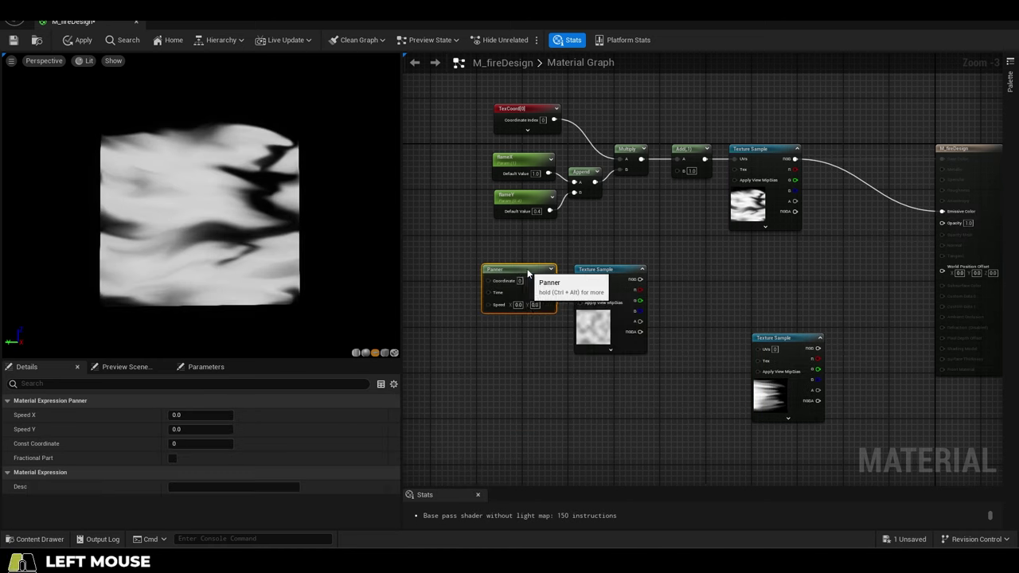
{"action": "left_click", "coordinate": [518, 307]}
{"action": "type", "text": "-1"}
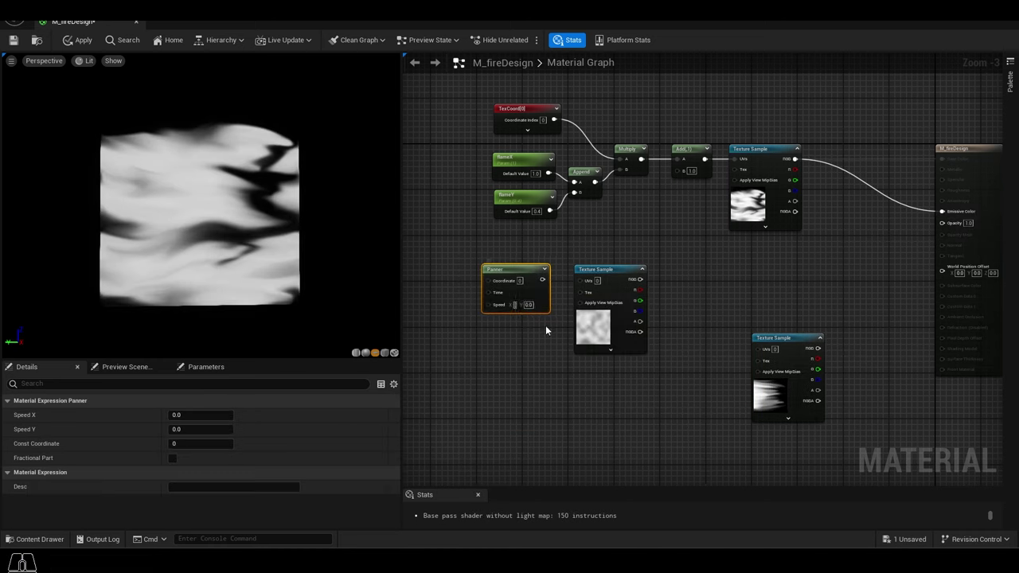
{"action": "key", "text": "Return"}
Step: Add a Multiply node after the noise texture sample and set its B value to 0.1
{"action": "left_click", "coordinate": [678, 288]}
{"action": "left_click", "coordinate": [678, 273]}
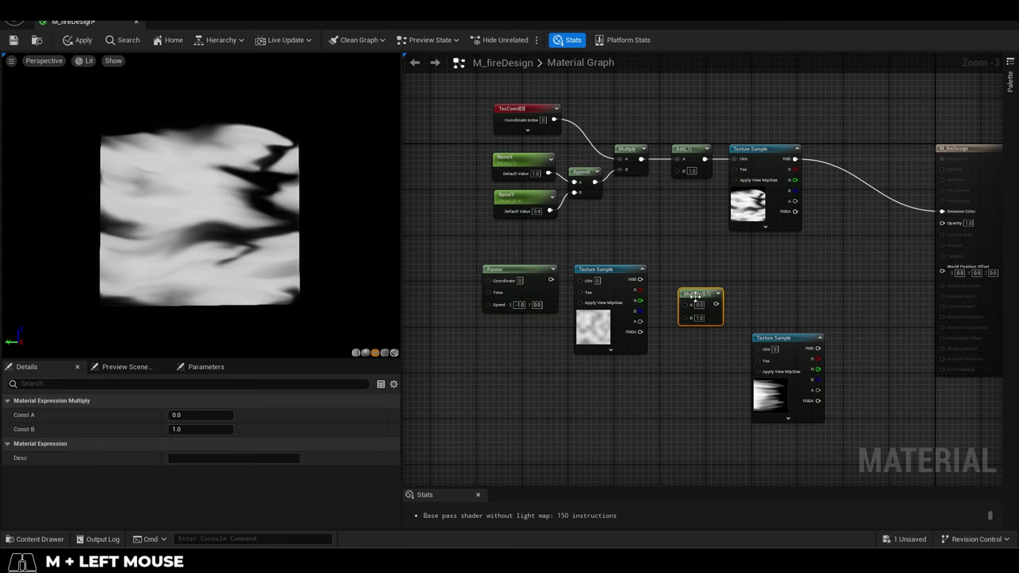
{"action": "type", "text": "0.1"}
{"action": "key", "text": "Return"}
Step: Connect the Panner to the noise UVs, the noise red channel to the 0.1 Multiply, and that Multiply to the Add node's B input
{"action": "left_click_drag", "start_coordinate": [551, 280], "coordinate": [581, 280]}
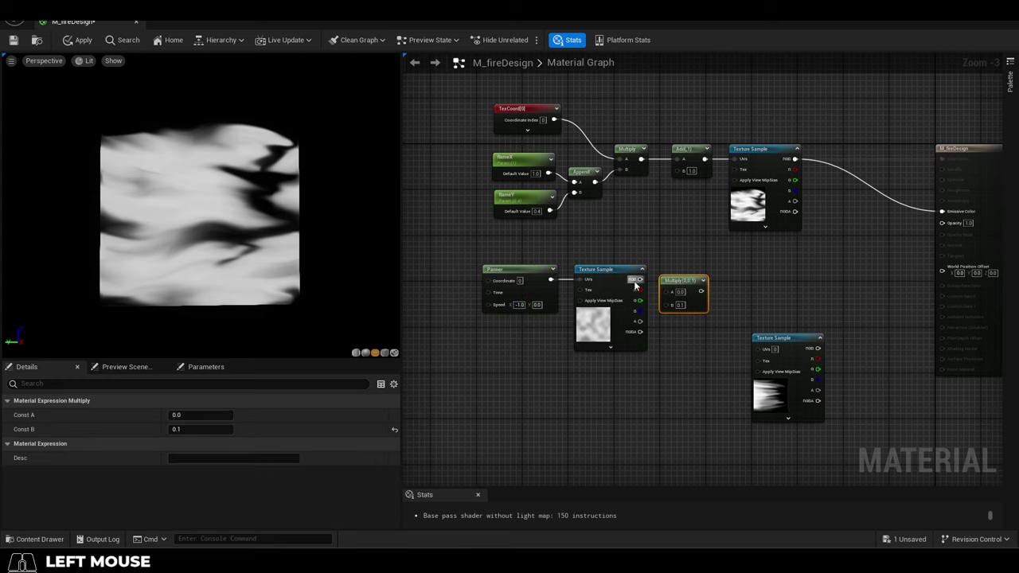
{"action": "left_click_drag", "start_coordinate": [641, 290], "coordinate": [667, 291]}
{"action": "left_click_drag", "start_coordinate": [698, 291], "coordinate": [679, 170]}
{"action": "left_click", "coordinate": [11, 61]}
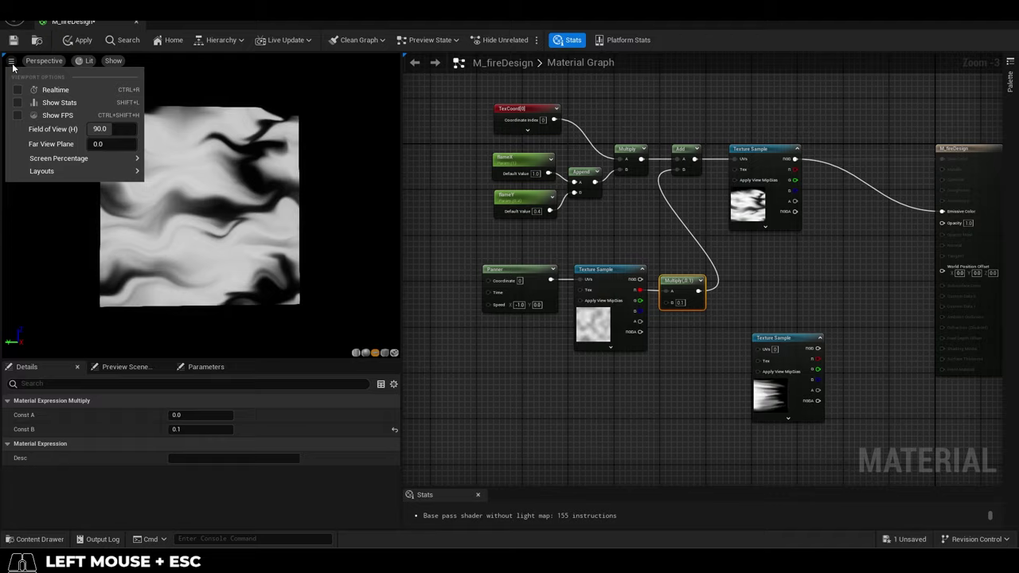
{"action": "key", "text": "Escape"}
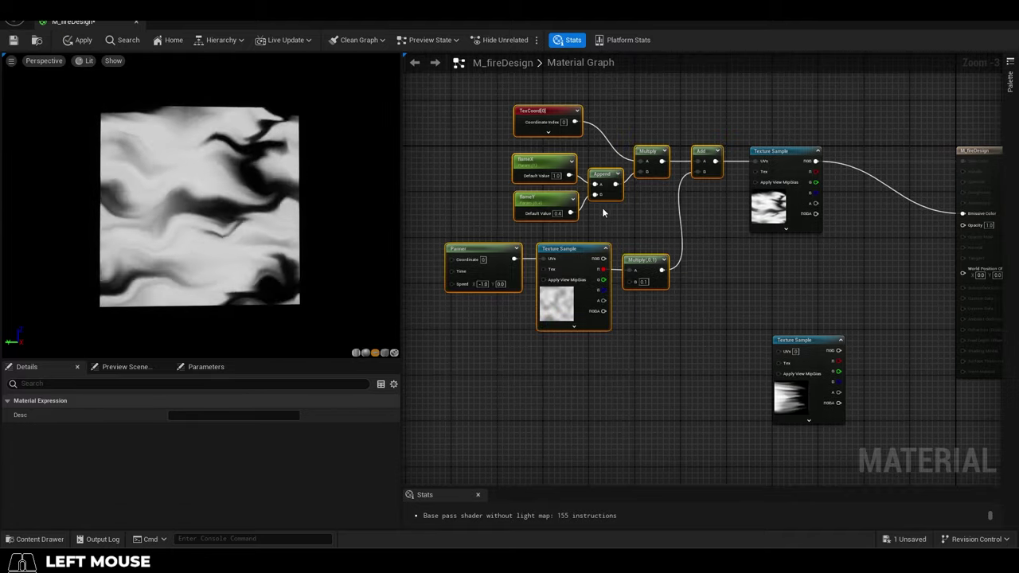
Step: Duplicate the fire texture's UV and noise nodes below the originals and place the T_fireMask sample beside the copy
{"action": "key", "text": "ctrl+d"}
{"action": "left_click_drag", "start_coordinate": [855, 282], "coordinate": [625, 403]}
{"action": "right_click_drag", "start_coordinate": [717, 376], "coordinate": [749, 287]}
{"action": "left_click_drag", "start_coordinate": [839, 250], "coordinate": [731, 311]}
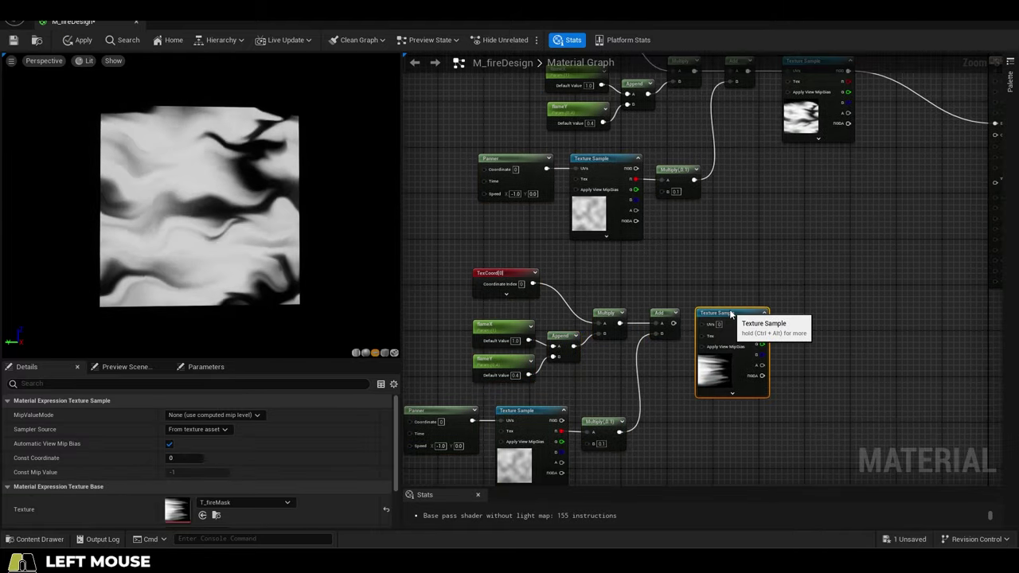
Step: Replace the duplicated flame parameters with two new scalar parameters named MaskX and MaskY
{"action": "right_click_drag", "start_coordinate": [462, 318], "coordinate": [532, 307]}
{"action": "left_click_drag", "start_coordinate": [526, 300], "coordinate": [565, 360]}
{"action": "key", "text": "Delete"}
{"action": "key", "text": "s"}
{"action": "left_click", "coordinate": [548, 321]}
{"action": "type", "text": "MaskX"}
{"action": "left_click", "coordinate": [517, 338]}
{"action": "key", "text": "s"}
{"action": "left_click", "coordinate": [556, 378]}
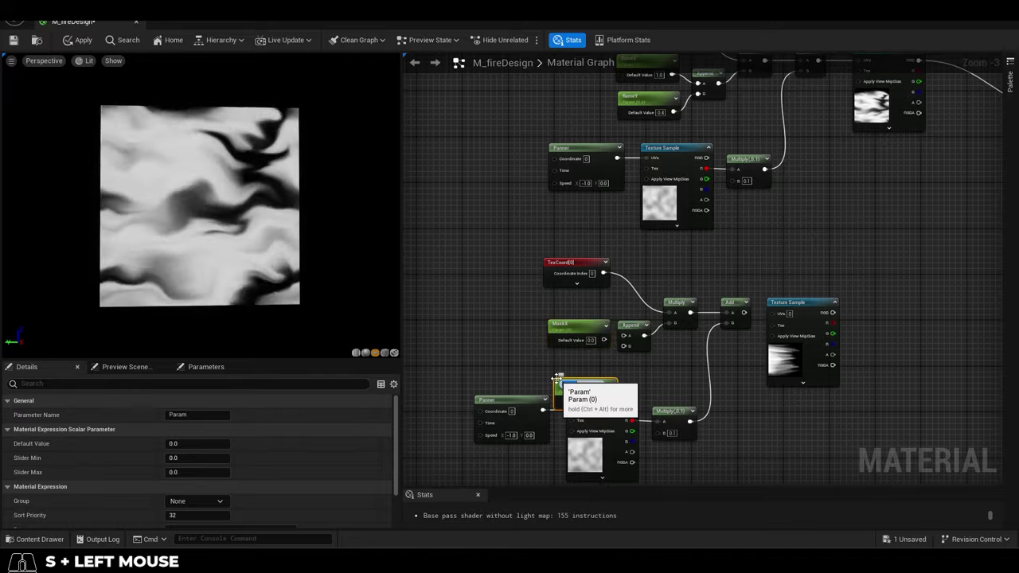
{"action": "type", "text": "MaskY"}
Step: Set MaskX to 0.9 and MaskY to 0.5 and connect both to the duplicated Append node
{"action": "left_click_drag", "start_coordinate": [595, 390], "coordinate": [591, 367]}
{"action": "left_click", "coordinate": [612, 358]}
{"action": "left_click", "coordinate": [585, 335]}
{"action": "left_click_drag", "start_coordinate": [579, 325], "coordinate": [624, 335]}
{"action": "type", "text": "9"}
{"action": "left_click", "coordinate": [586, 370]}
{"action": "type", "text": ".5"}
{"action": "left_click_drag", "start_coordinate": [599, 371], "coordinate": [624, 346]}
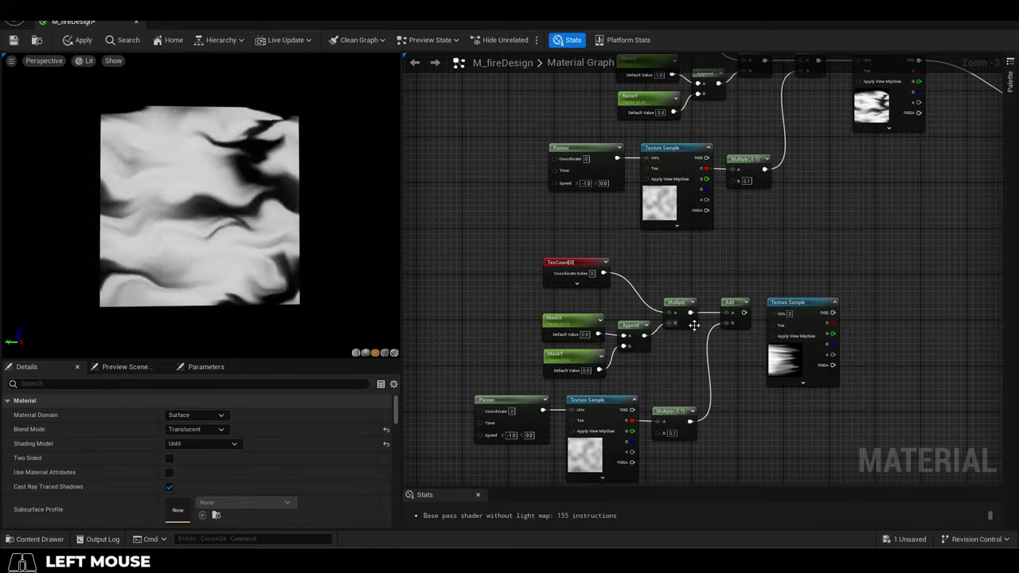
Step: Connect the duplicated Add node to the T_fireMask sample's UVs and set the duplicated Panner's X speed to -2
{"action": "left_click_drag", "start_coordinate": [744, 313], "coordinate": [774, 316]}
{"action": "left_click_drag", "start_coordinate": [509, 436], "coordinate": [551, 440]}
{"action": "type", "text": "2"}
{"action": "key", "text": "Return"}
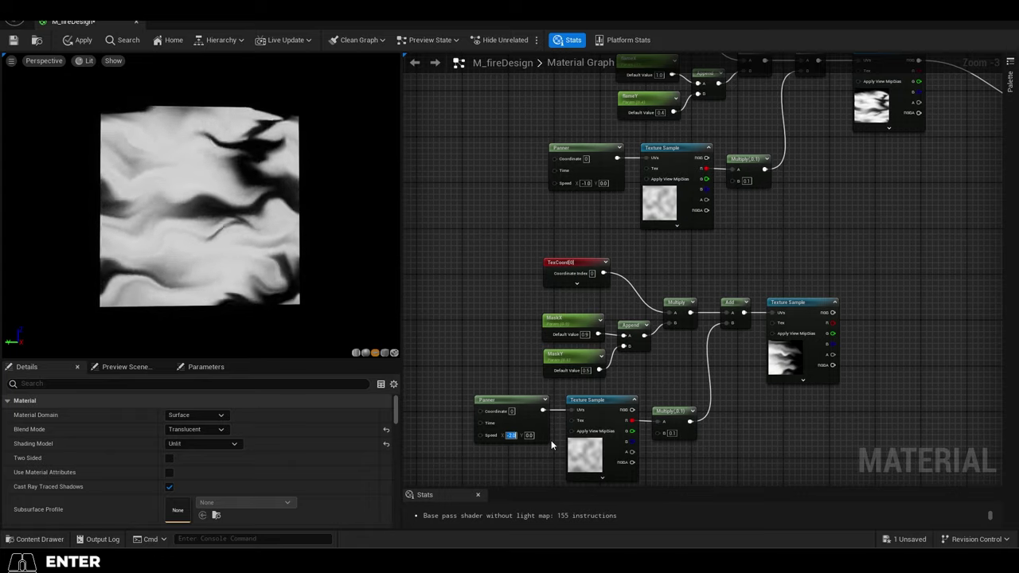
Step: Combine the fire and mask texture outputs through two new nodes and connect them to the material's Emissive Color and Opacity
{"action": "scroll", "coordinate": [939, 307], "scroll_direction": "down", "scroll_amount": 1}
{"action": "right_click_drag", "start_coordinate": [940, 306], "coordinate": [833, 317]}
{"action": "left_click", "coordinate": [833, 317]}
{"action": "left_click", "coordinate": [840, 223]}
{"action": "left_click", "coordinate": [844, 279]}
{"action": "left_click_drag", "start_coordinate": [854, 226], "coordinate": [857, 167]}
{"action": "left_click_drag", "start_coordinate": [871, 173], "coordinate": [921, 175]}
{"action": "left_click_drag", "start_coordinate": [849, 174], "coordinate": [813, 136]}
{"action": "left_click_drag", "start_coordinate": [849, 213], "coordinate": [813, 137]}
{"action": "left_click_drag", "start_coordinate": [849, 220], "coordinate": [922, 183]}
{"action": "left_click_drag", "start_coordinate": [621, 372], "coordinate": [815, 239]}
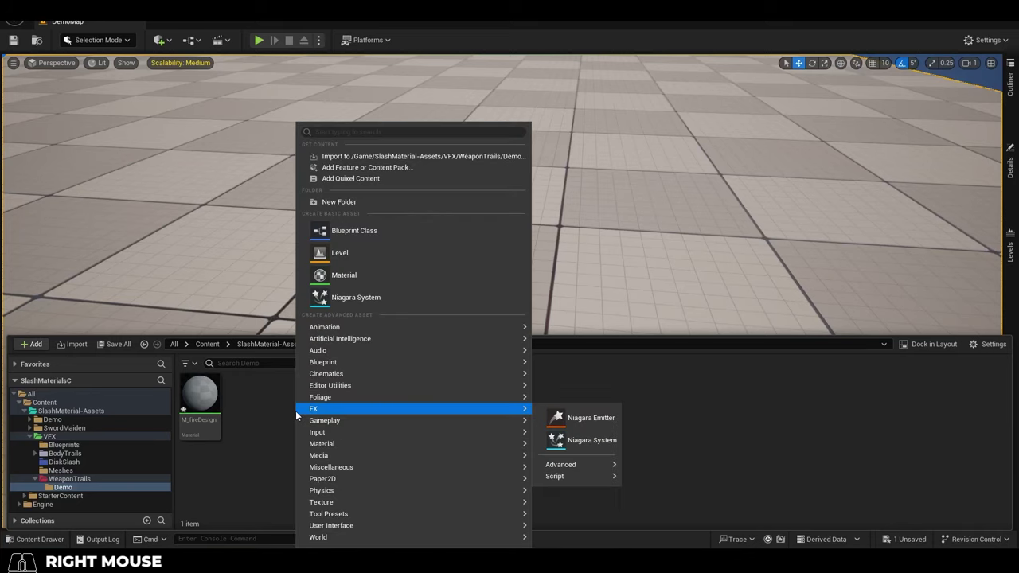
Step: Create a CurveLinearColor asset named CC_Fire in the WeaponTrails Demo folder and open it
{"action": "mouse_move", "coordinate": [490, 466]}
{"action": "left_click", "coordinate": [596, 207]}
{"action": "left_click", "coordinate": [395, 214]}
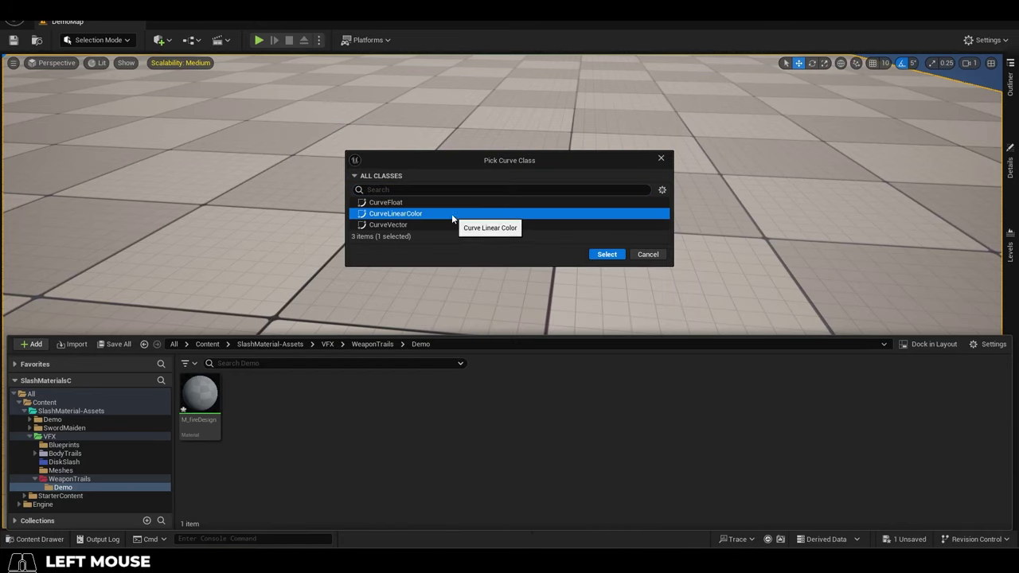
{"action": "left_click", "coordinate": [605, 254]}
{"action": "type", "text": "CC_Fire"}
{"action": "key", "text": "Return"}
{"action": "double_click", "coordinate": [245, 422]}
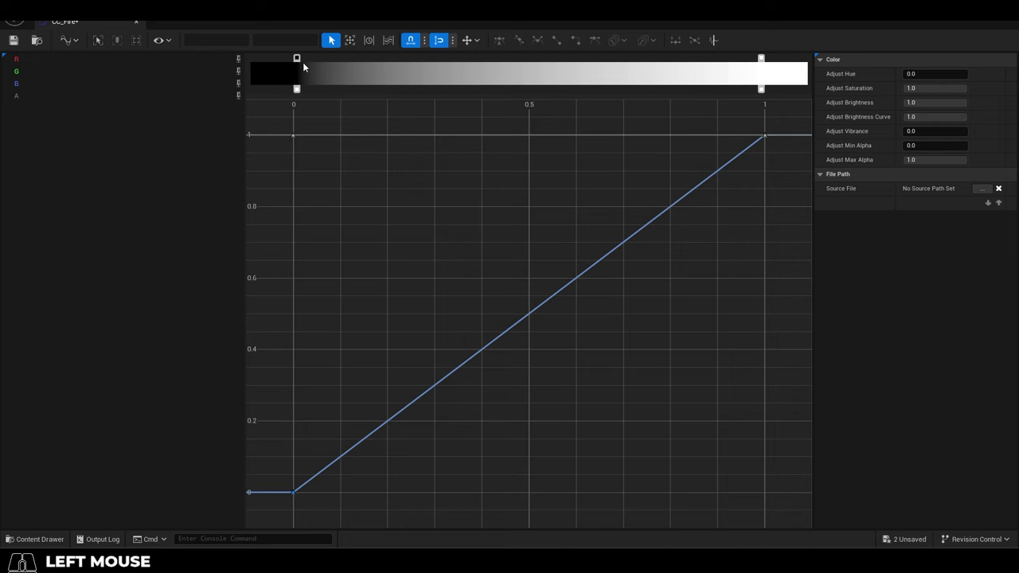
Step: Set the color of the gradient's first key to R 60, G 23, B 5
{"action": "left_click", "coordinate": [296, 58]}
{"action": "double_click", "coordinate": [296, 59]}
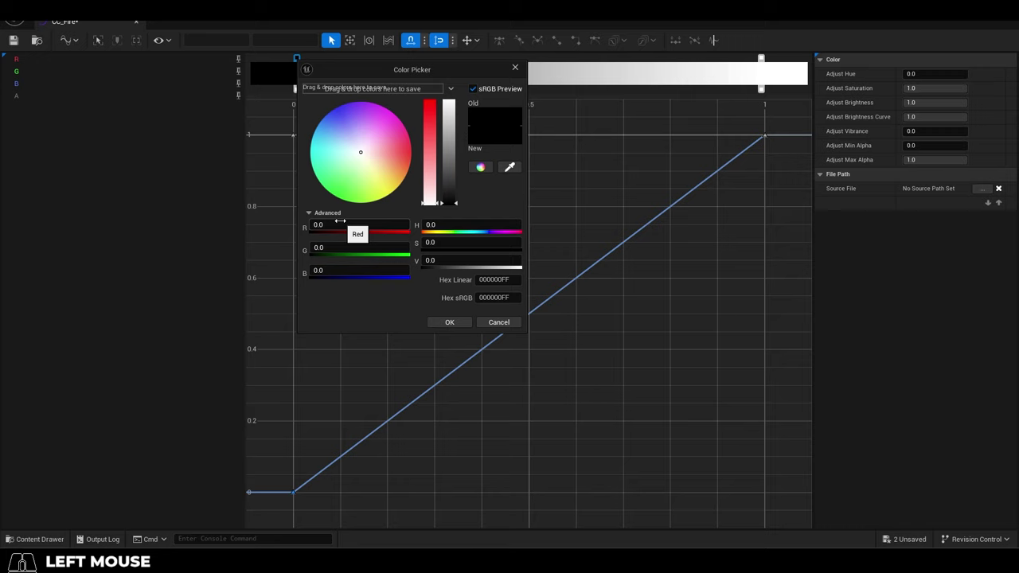
{"action": "type", "text": "50"}
{"action": "left_click", "coordinate": [338, 247]}
{"action": "type", "text": "23"}
{"action": "left_click", "coordinate": [342, 272]}
{"action": "type", "text": "5"}
{"action": "key", "text": "Return"}
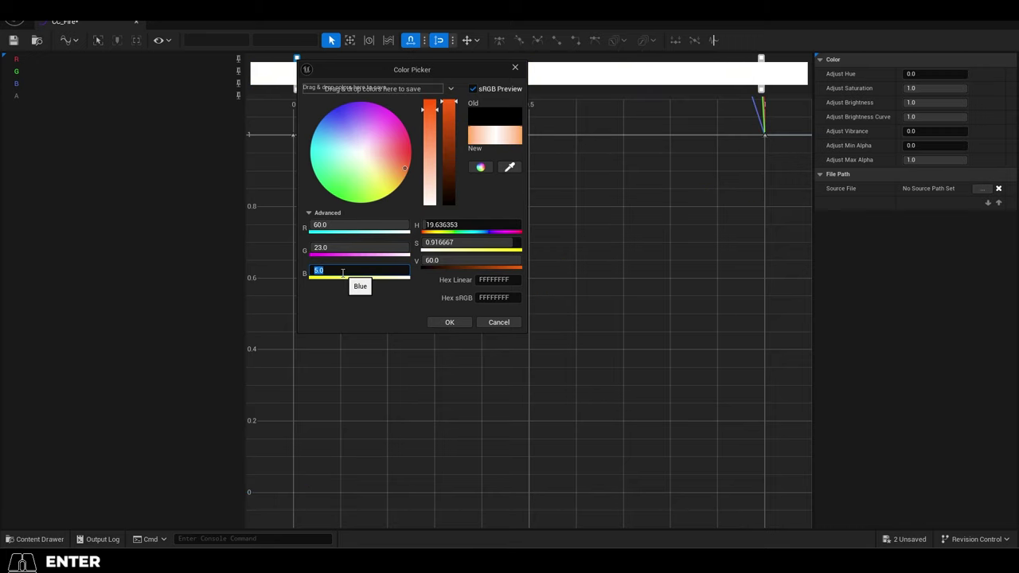
{"action": "left_click", "coordinate": [450, 323]}
Step: Set the color of the gradient's last key to R 0.06, G 0, B 0.001
{"action": "double_click", "coordinate": [761, 58]}
{"action": "type", "text": "0"}
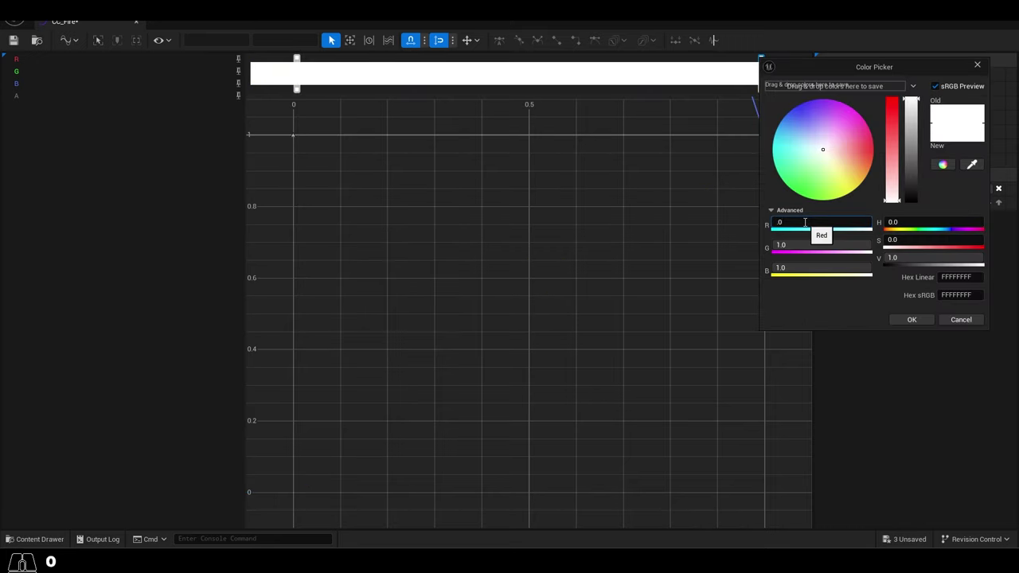
{"action": "type", "text": ".06"}
{"action": "key", "text": "Tab"}
{"action": "key", "text": "Tab"}
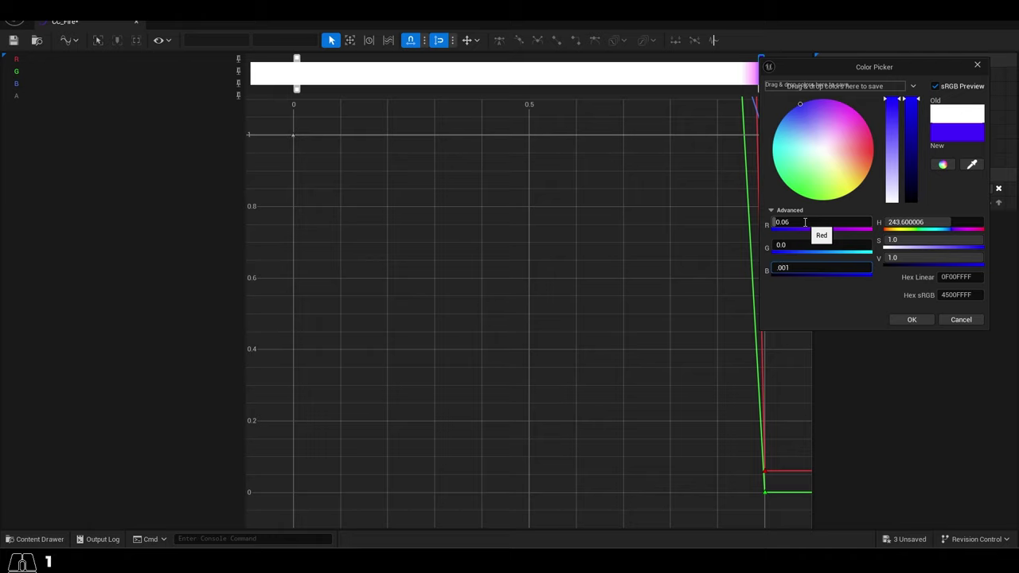
{"action": "type", "text": ".001"}
{"action": "key", "text": "Return"}
{"action": "left_click", "coordinate": [344, 119]}
Step: Add a gradient key at about 0.3 and set its color to R 90, G 6, B 0.2
{"action": "left_click", "coordinate": [432, 58]}
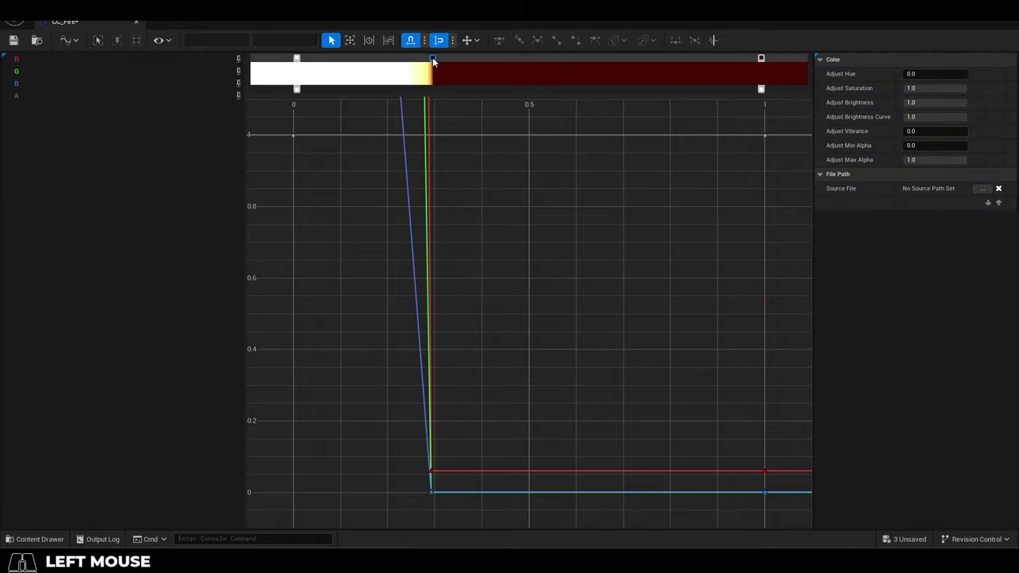
{"action": "double_click", "coordinate": [432, 58]}
{"action": "type", "text": "90"}
{"action": "key", "text": "Tab"}
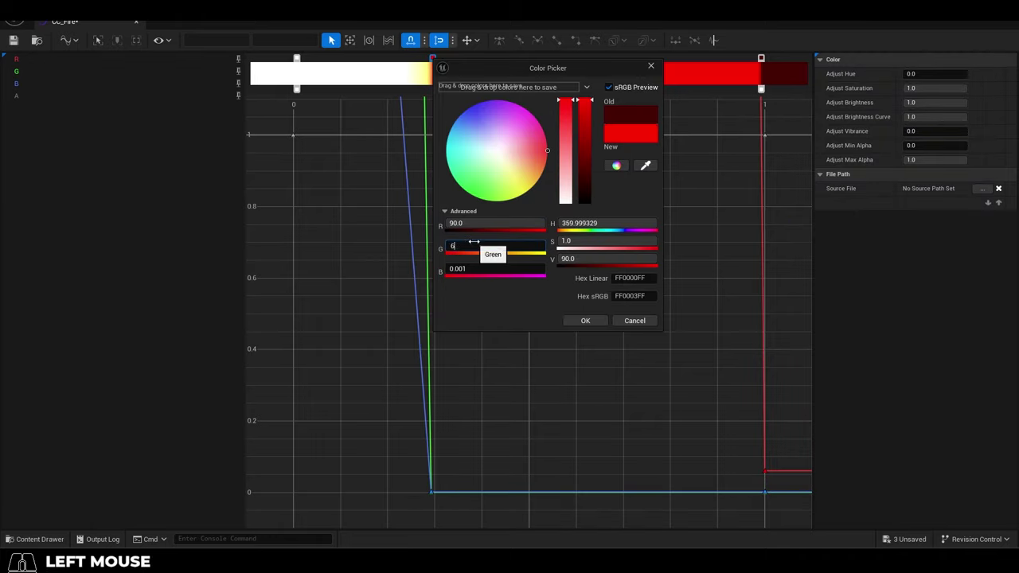
{"action": "type", "text": "6"}
{"action": "key", "text": "Tab"}
{"action": "type", "text": ".2"}
{"action": "key", "text": "Return"}
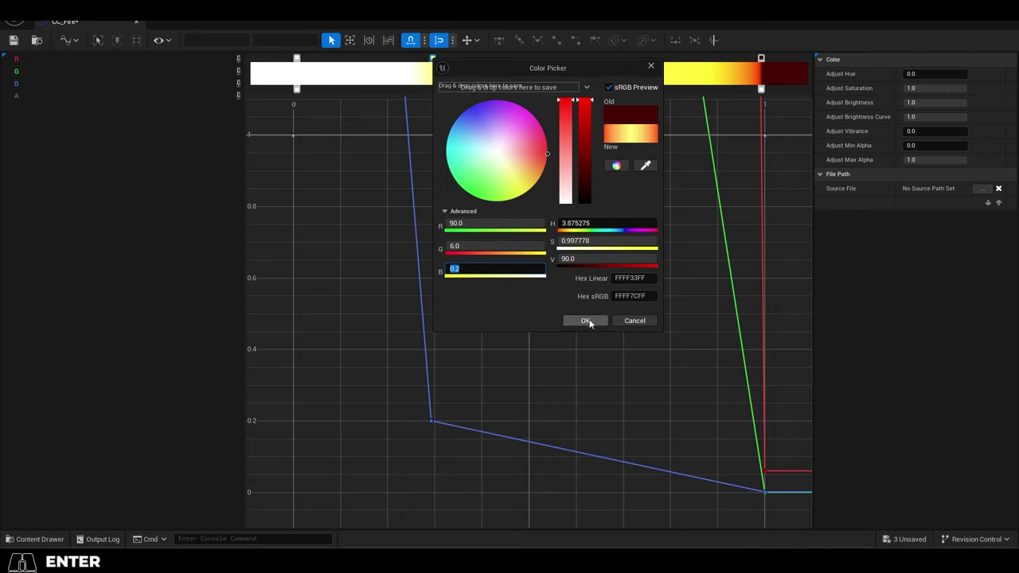
{"action": "left_click", "coordinate": [585, 320]}
Step: Add a gradient key at about 0.64, set its green value to 0.3, and save the CC_Fire curve
{"action": "double_click", "coordinate": [597, 57]}
{"action": "left_click", "coordinate": [660, 245]}
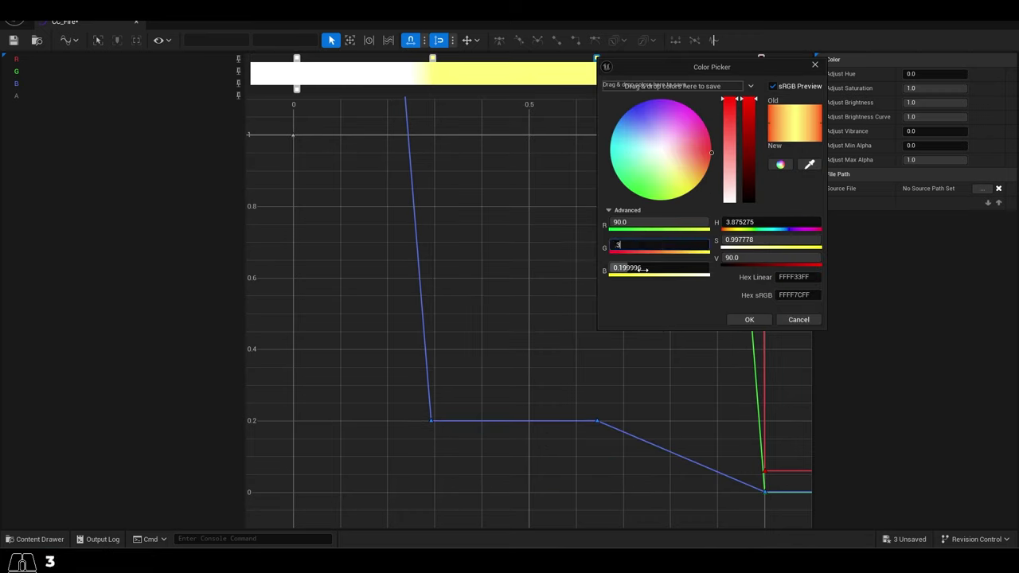
{"action": "type", "text": "3"}
{"action": "key", "text": "Return"}
{"action": "left_click", "coordinate": [749, 319]}
{"action": "left_click", "coordinate": [13, 40]}
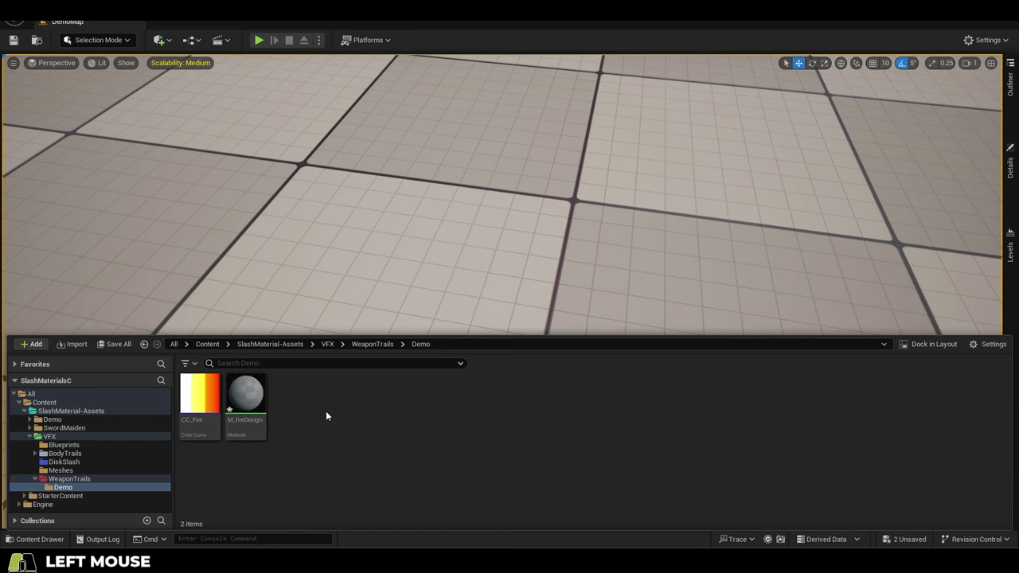
Step: Create a Curve Atlas asset named CA_Fire in the WeaponTrails Demo folder and open it for editing
{"action": "right_click", "coordinate": [326, 412]}
{"action": "type", "text": "curve"}
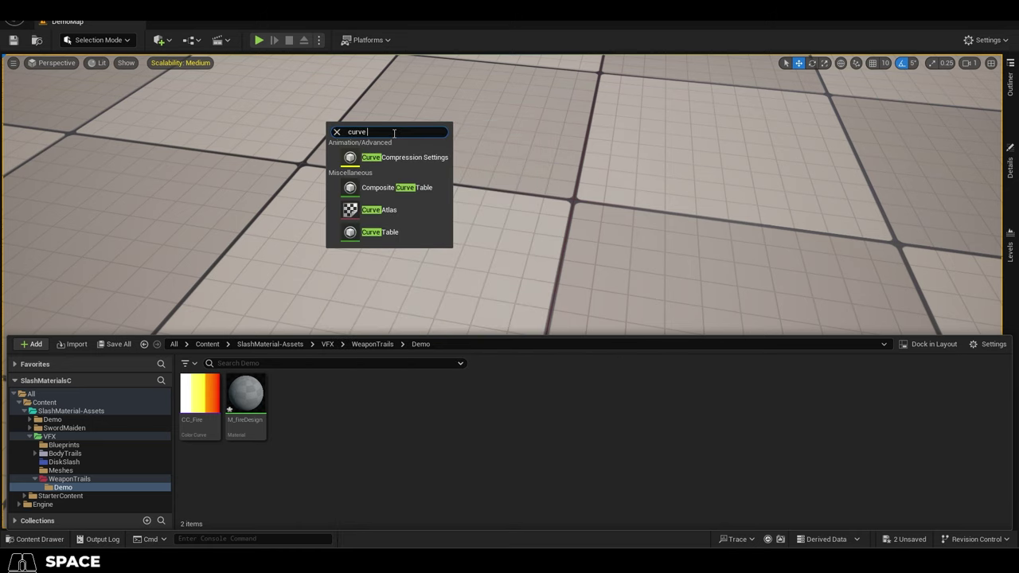
{"action": "left_click", "coordinate": [394, 215]}
{"action": "type", "text": "C"}
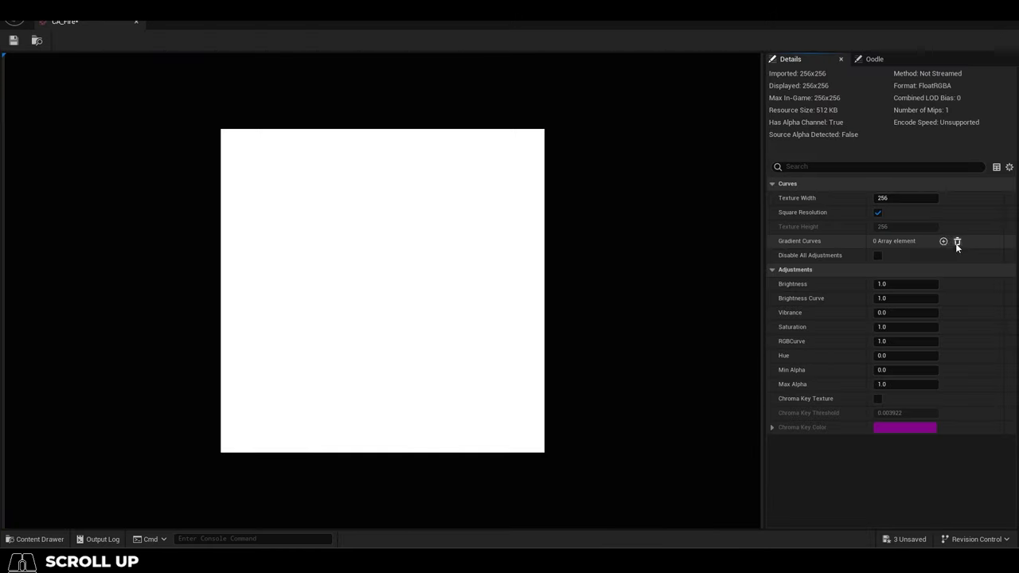
Step: Add one gradient curve element to the CA_Fire atlas, assign CC_Fire to it, and save the atlas
{"action": "left_click", "coordinate": [943, 241]}
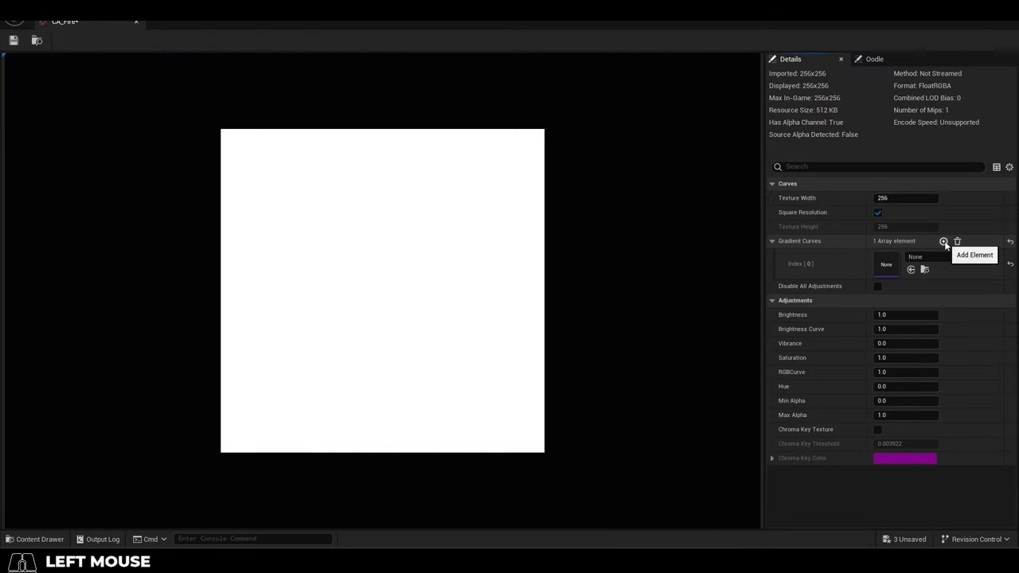
{"action": "left_click", "coordinate": [35, 540]}
{"action": "left_click", "coordinate": [263, 406]}
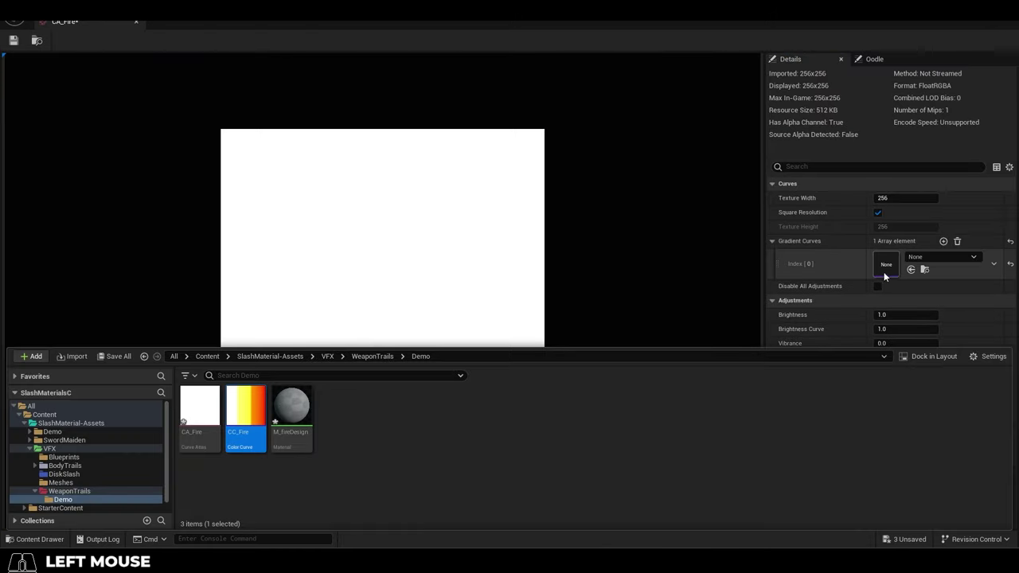
{"action": "left_click", "coordinate": [911, 271]}
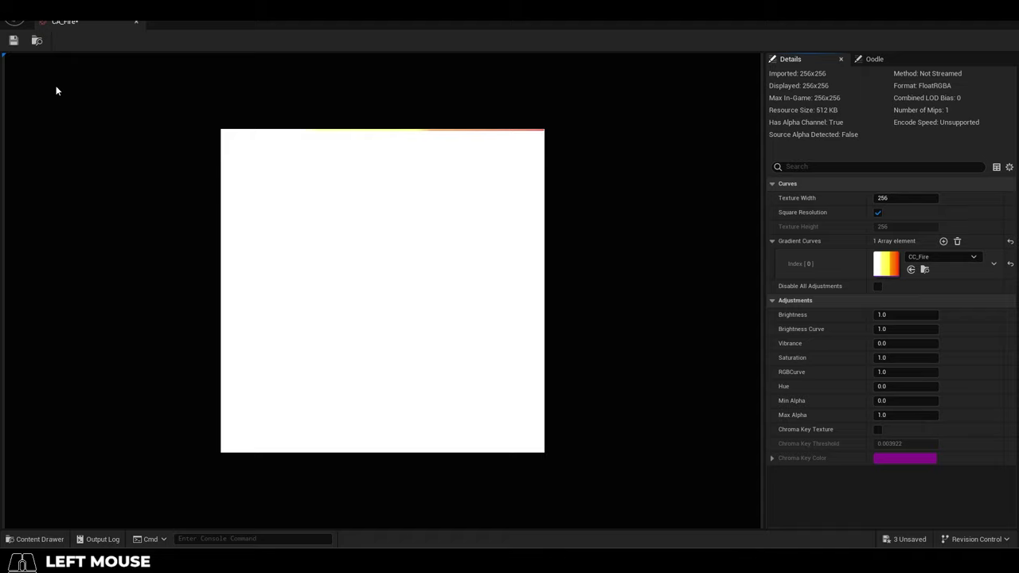
{"action": "left_click", "coordinate": [13, 41]}
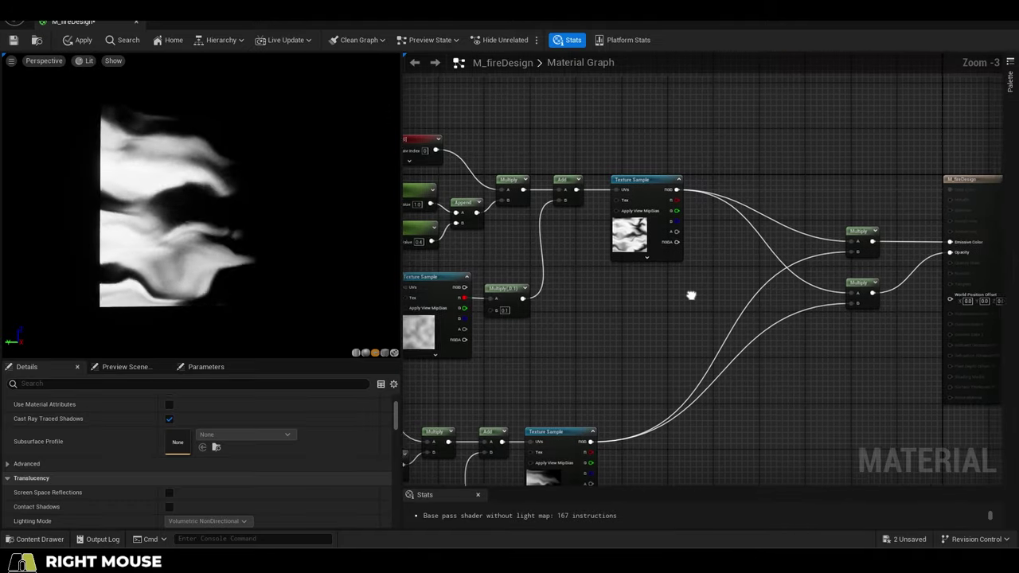
Step: Add a CurveAtlasRowParameter node beside the fire Texture Sample in the M_fireDesign material graph
{"action": "right_click_drag", "start_coordinate": [688, 326], "coordinate": [648, 326]}
{"action": "right_click", "coordinate": [659, 314]}
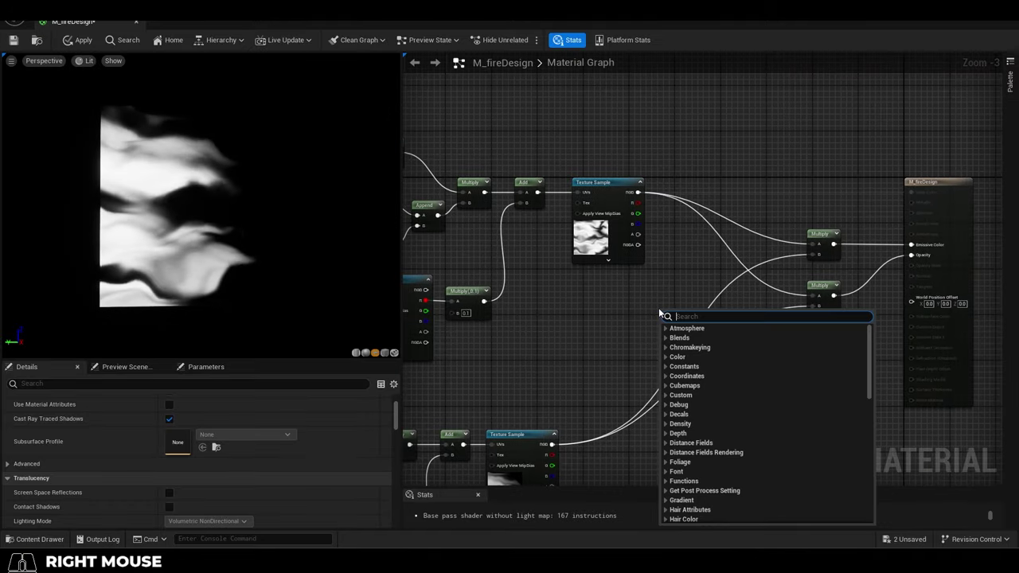
{"action": "type", "text": "curve"}
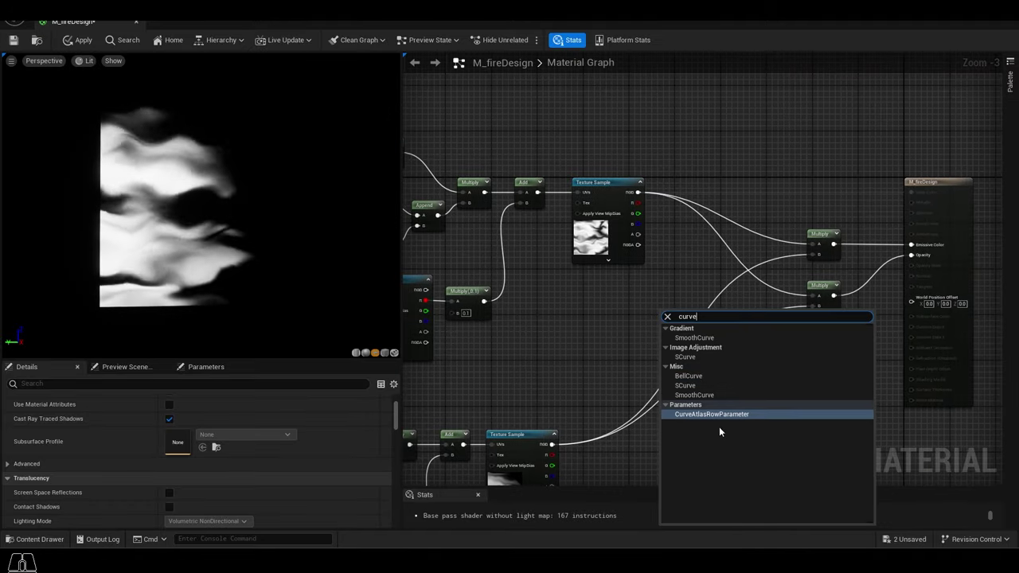
{"action": "left_click", "coordinate": [735, 411]}
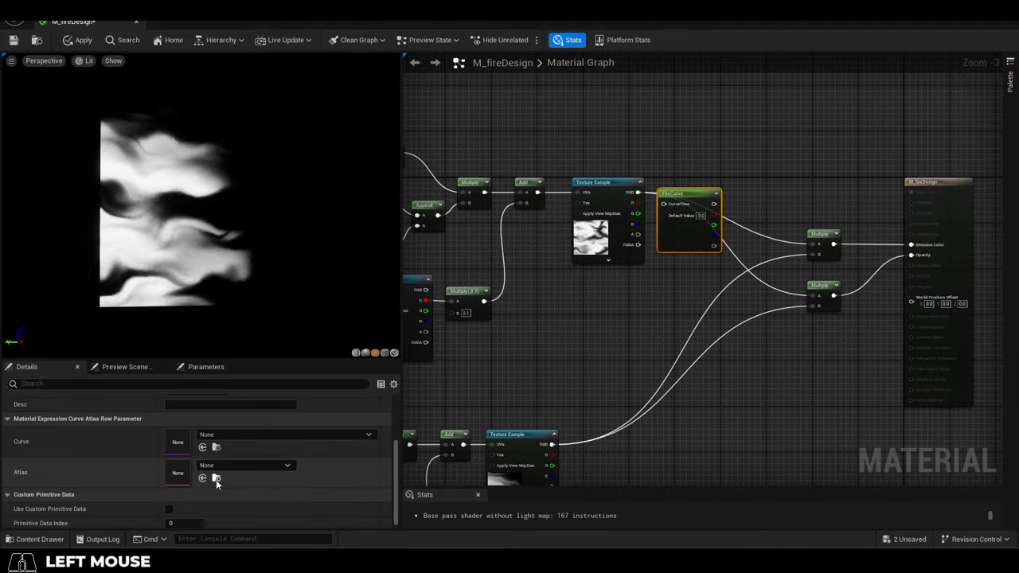
Step: Assign the CA_Fire atlas and CC_Fire curve to the node, and wire it between the fire texture's red channel and the emissive Multiply
{"action": "left_click", "coordinate": [203, 478]}
{"action": "key", "text": "ctrl+space"}
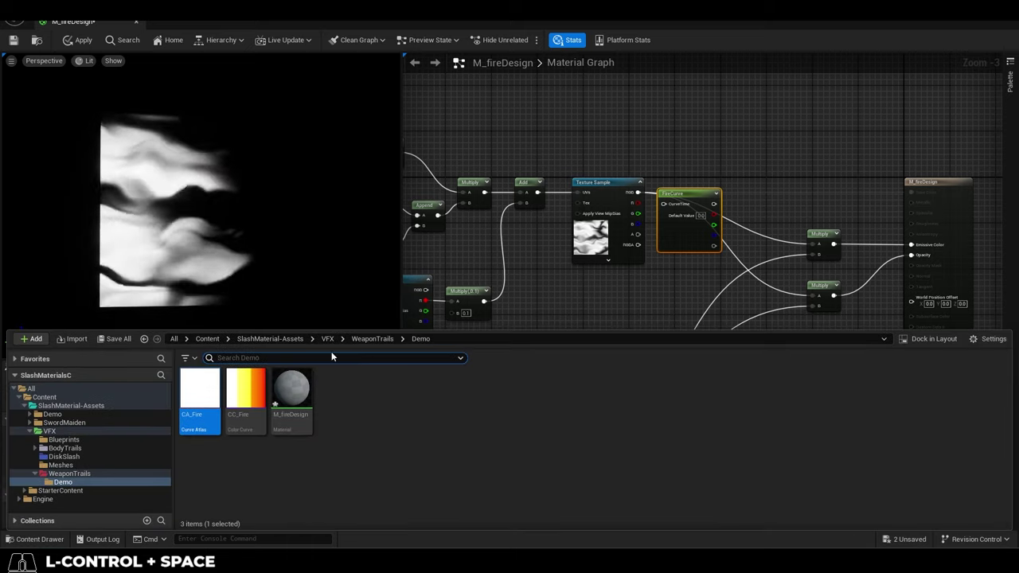
{"action": "left_click_drag", "start_coordinate": [245, 390], "coordinate": [813, 246]}
{"action": "key", "text": "ctrl+space"}
{"action": "left_click", "coordinate": [203, 449]}
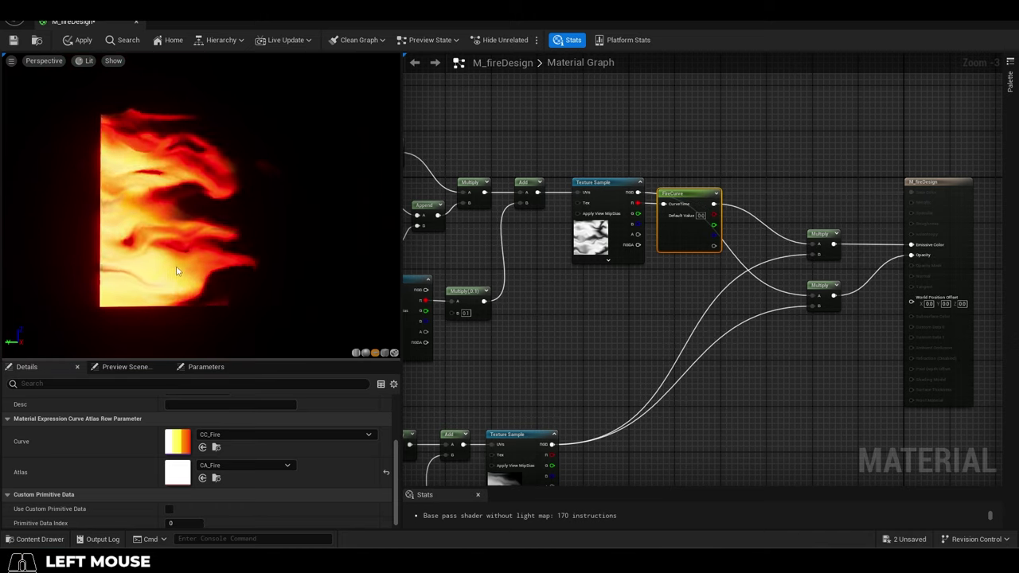
{"action": "left_click_drag", "start_coordinate": [233, 273], "coordinate": [237, 272], "text": "alt"}
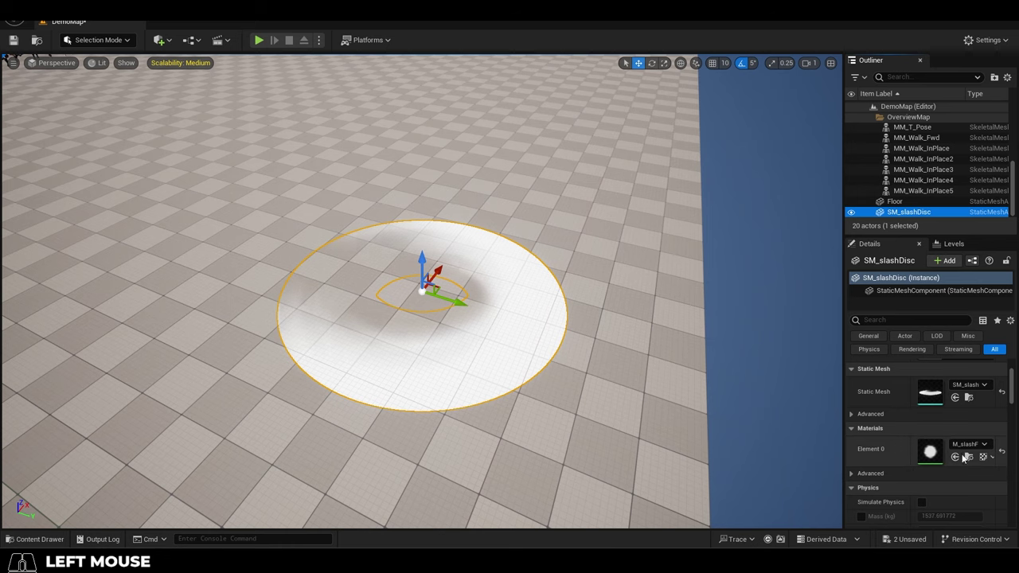
Step: Assign the M_fireDesign material to the SM_slashDisc mesh in the level and inspect the disc from the side
{"action": "left_click", "coordinate": [958, 464]}
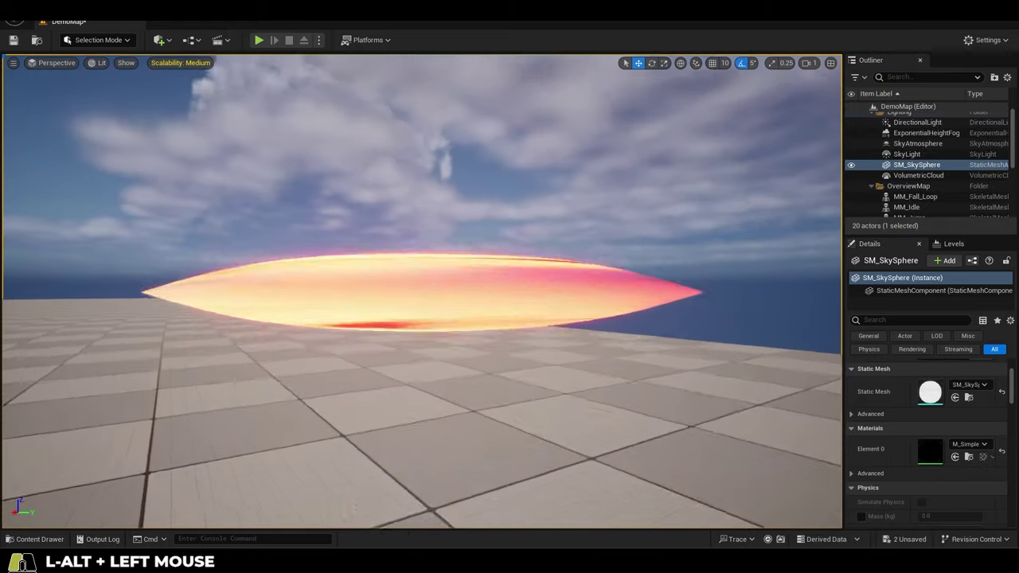
{"action": "left_click_drag", "start_coordinate": [422, 286], "coordinate": [430, 239], "text": "alt"}
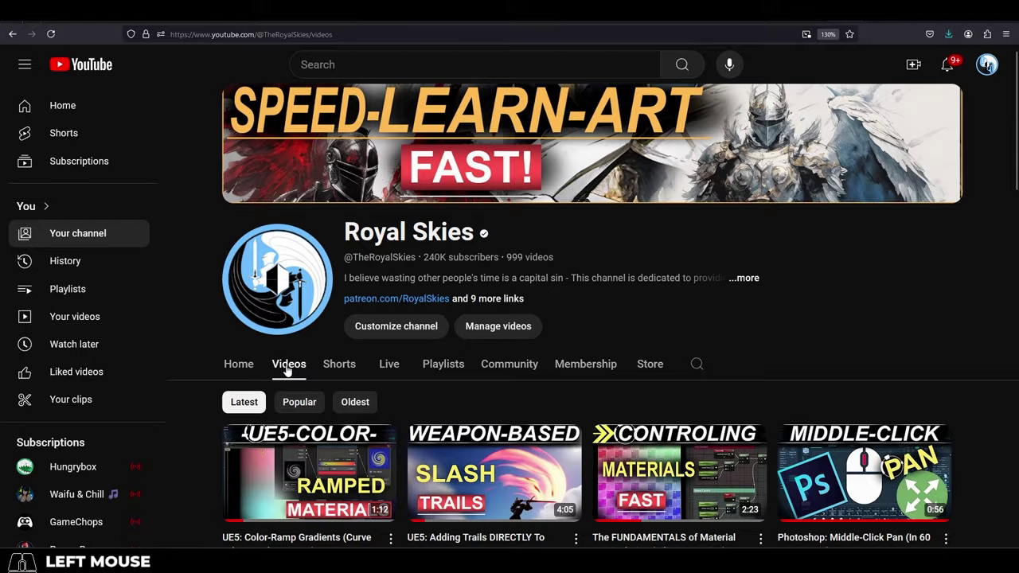
{"action": "scroll", "coordinate": [471, 350], "scroll_direction": "down", "scroll_amount": 2}
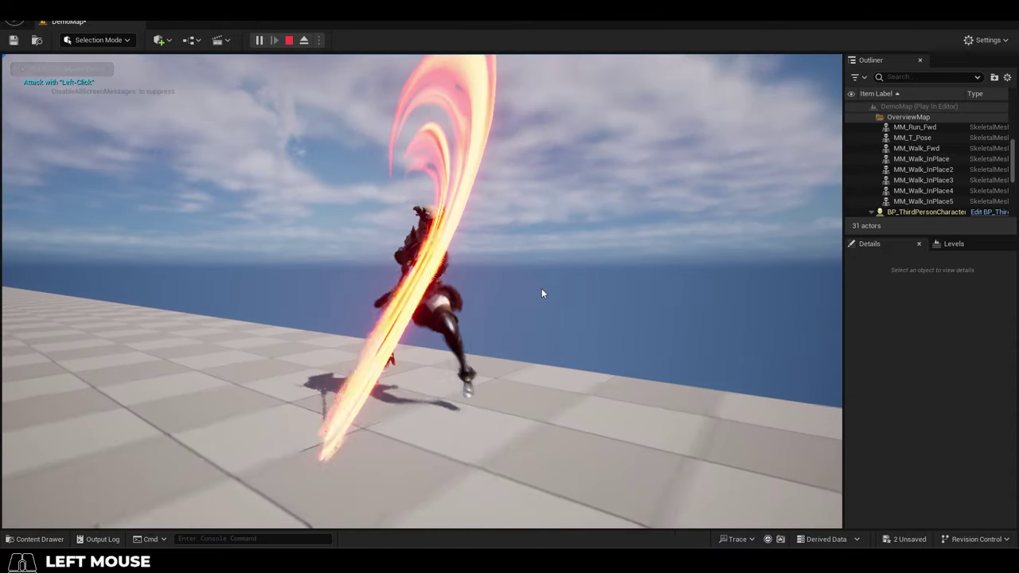
Step: Eject from the running play session and examine the character's fire slash trail from several angles
{"action": "key", "text": "F8"}
{"action": "left_click", "coordinate": [425, 280]}
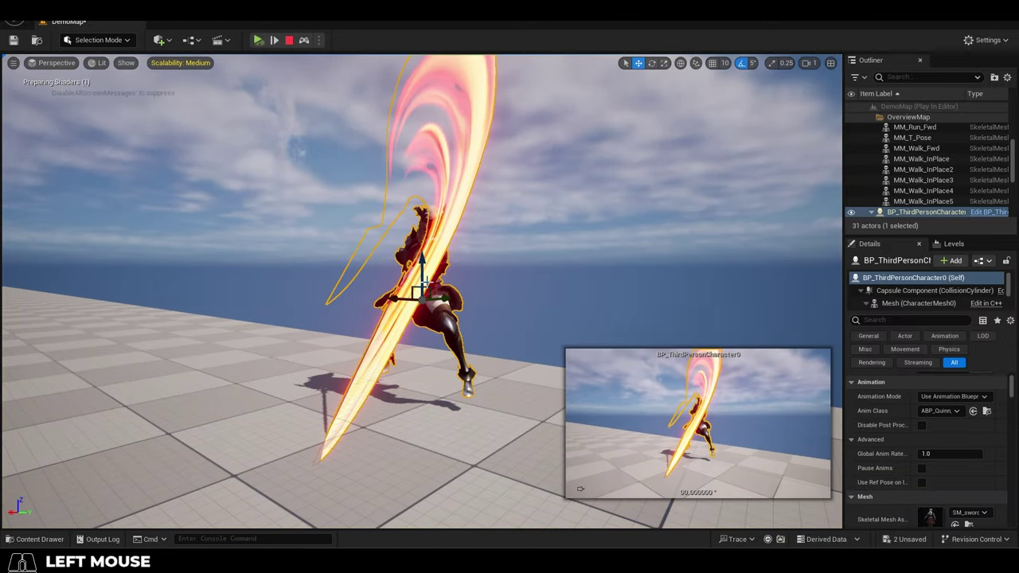
{"action": "left_click", "coordinate": [496, 223]}
{"action": "right_click_drag", "start_coordinate": [495, 223], "coordinate": [289, 279], "text": "alt"}
{"action": "left_click_drag", "start_coordinate": [289, 280], "coordinate": [406, 334], "text": "alt"}
{"action": "middle_click_drag", "start_coordinate": [405, 333], "coordinate": [411, 333], "text": "alt"}
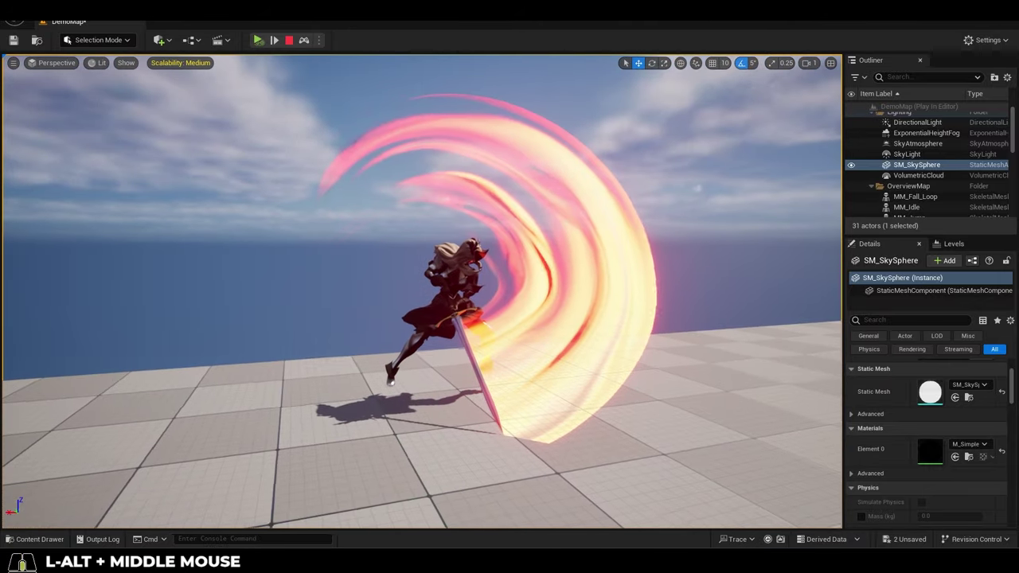
{"action": "right_click_drag", "start_coordinate": [411, 333], "coordinate": [420, 331], "text": "alt"}
{"action": "left_click_drag", "start_coordinate": [420, 331], "coordinate": [669, 362], "text": "alt"}
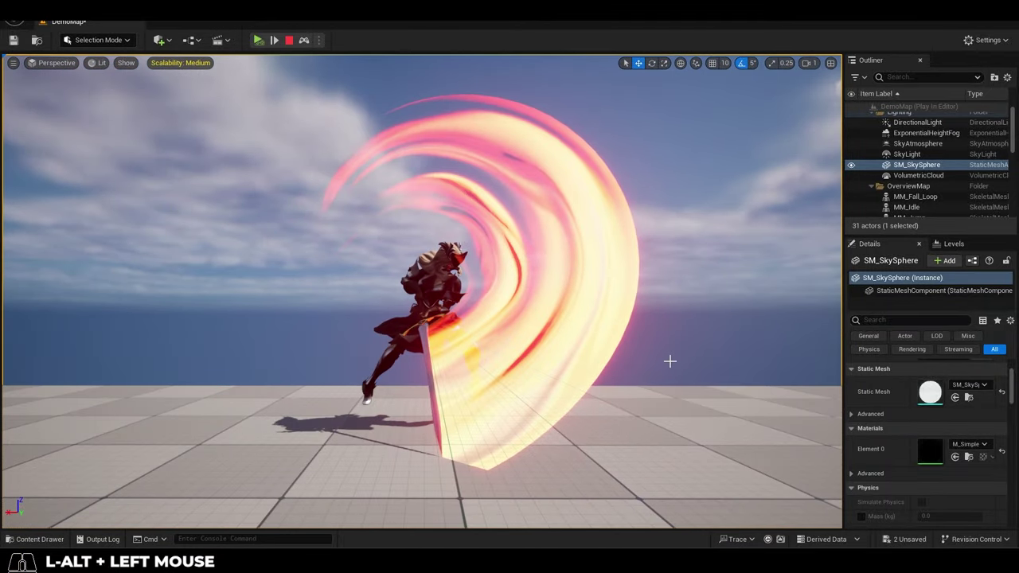
Step: Play-test the character's movement and sword attacks, pausing mid-swing to examine the fire slash trail
{"action": "key", "text": "Pause"}
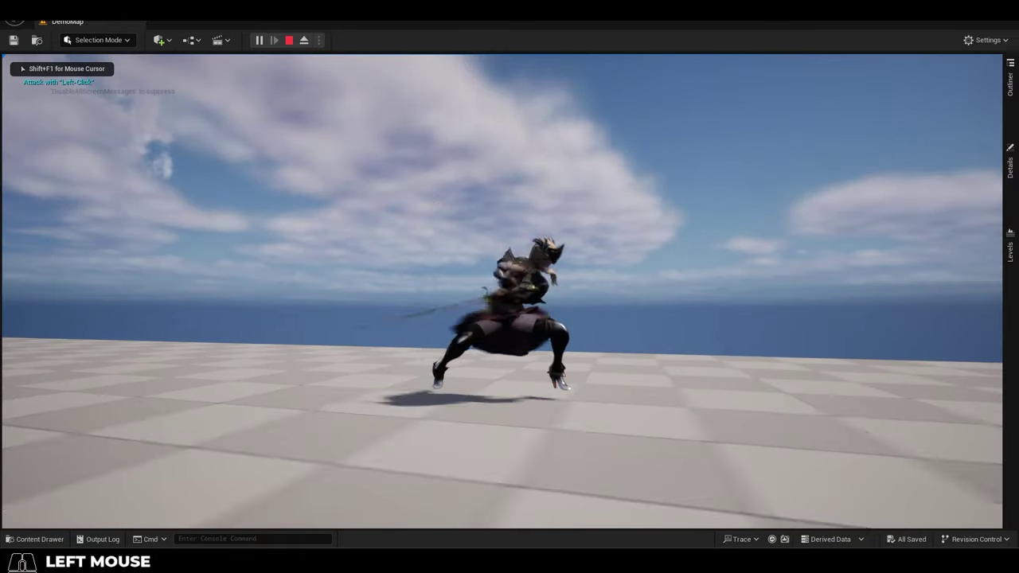
{"action": "right_click", "coordinate": [201, 174]}
{"action": "key", "text": "Pause"}
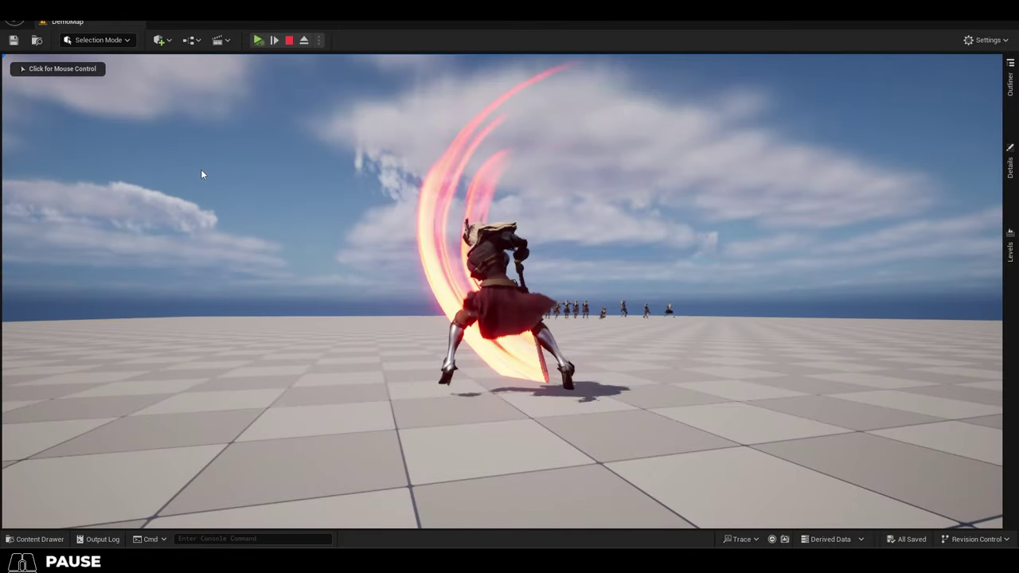
{"action": "key", "text": "Pause"}
{"action": "key", "text": "a"}
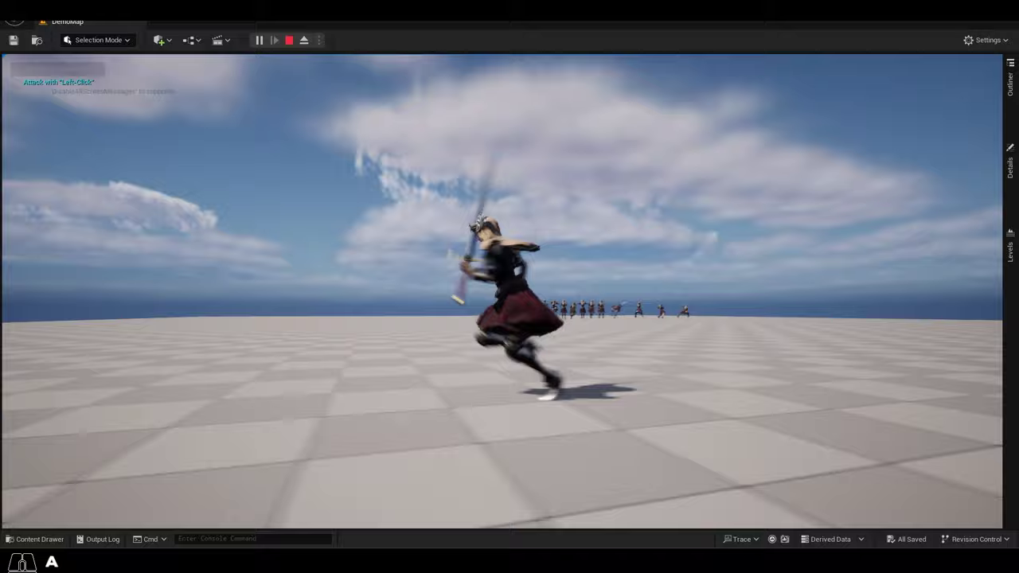
{"action": "key", "text": "d"}
{"action": "left_click", "coordinate": [202, 173]}
{"action": "key", "text": "Pause"}
{"action": "key", "text": "Pause"}
{"action": "left_click", "coordinate": [8, 170]}
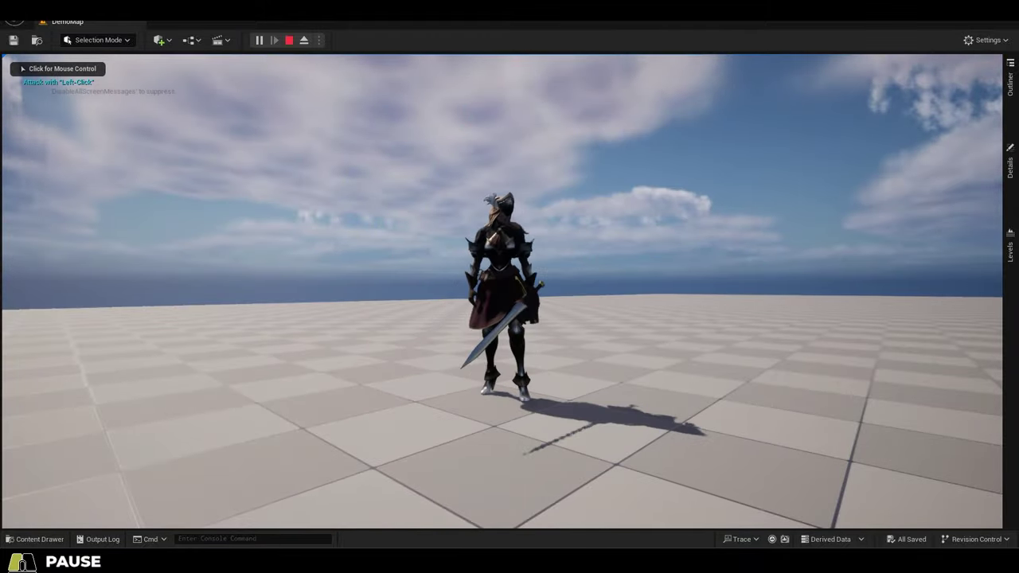